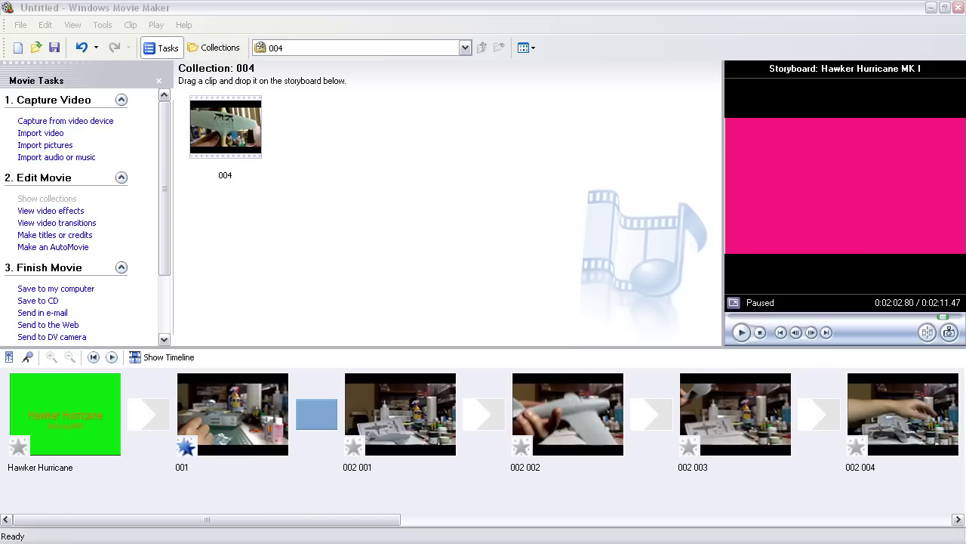
- Preview the green 'Hawker Hurricane' opening title clip on the storyboard
click(265, 295)
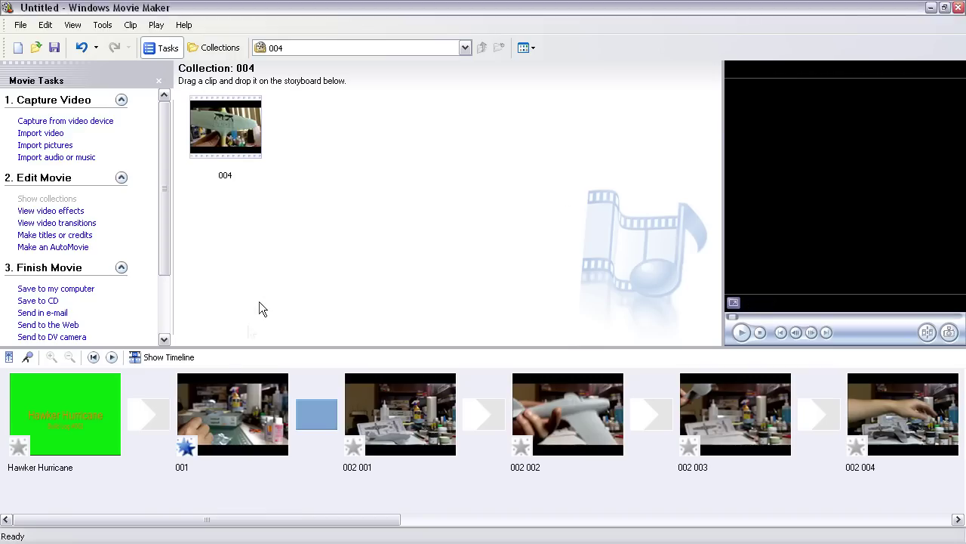
click(88, 408)
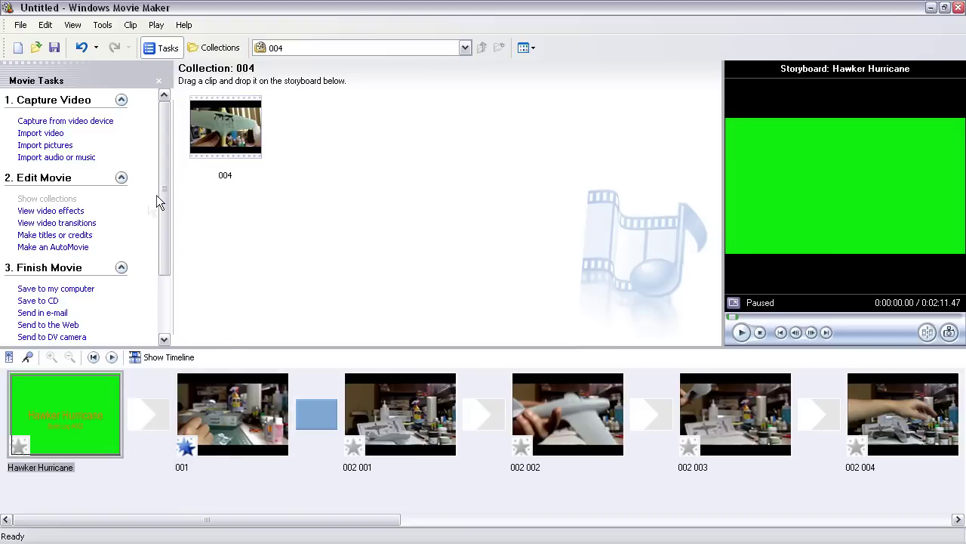
- Browse to Hawker Hurricane Mk.IIC.jpg for import, then cancel without importing
click(59, 148)
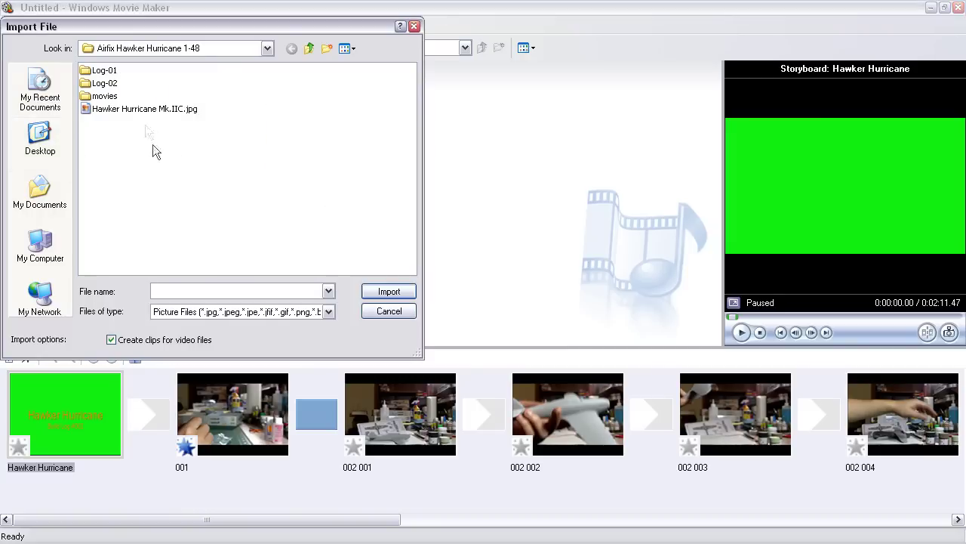
click(143, 110)
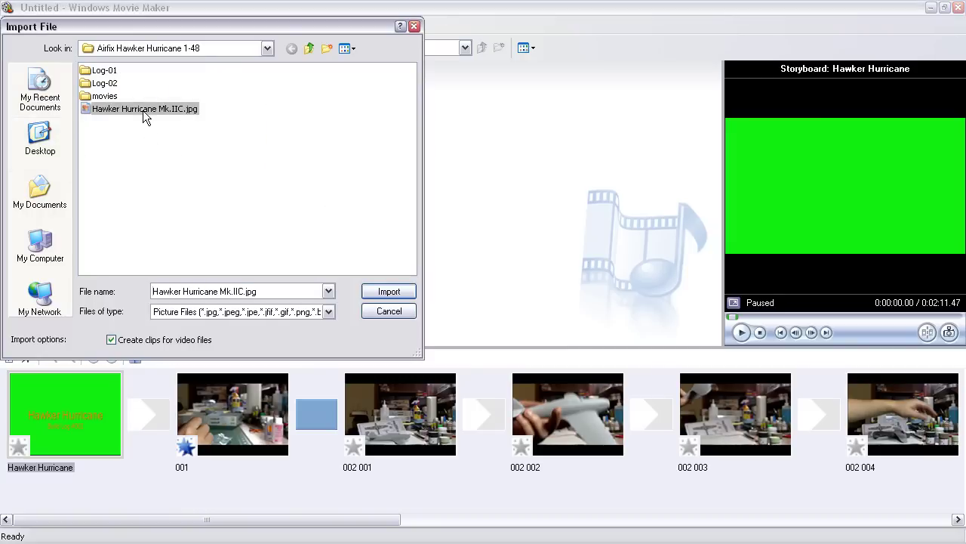
click(391, 314)
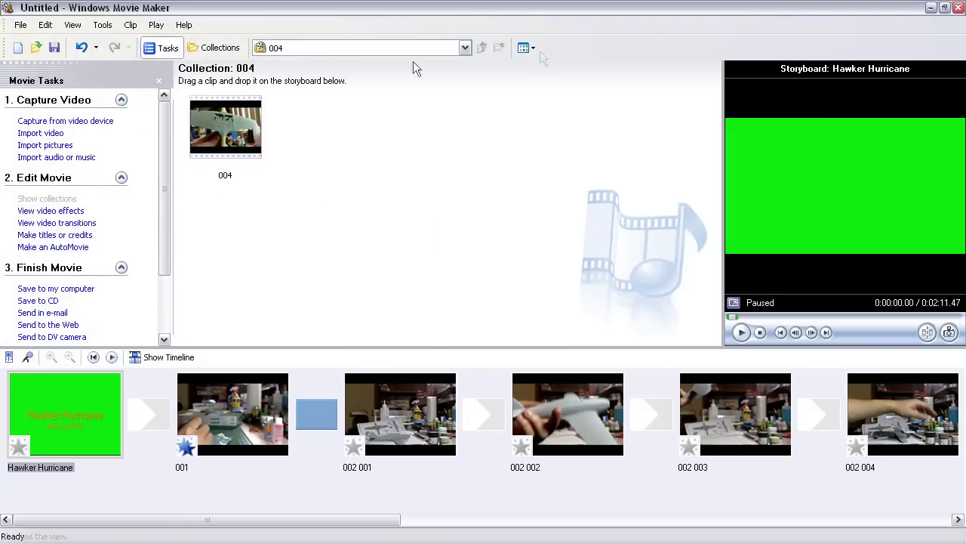
- Switch to the Collections folder and preview the Hawker Hurricane Mk.IIC photo
click(466, 48)
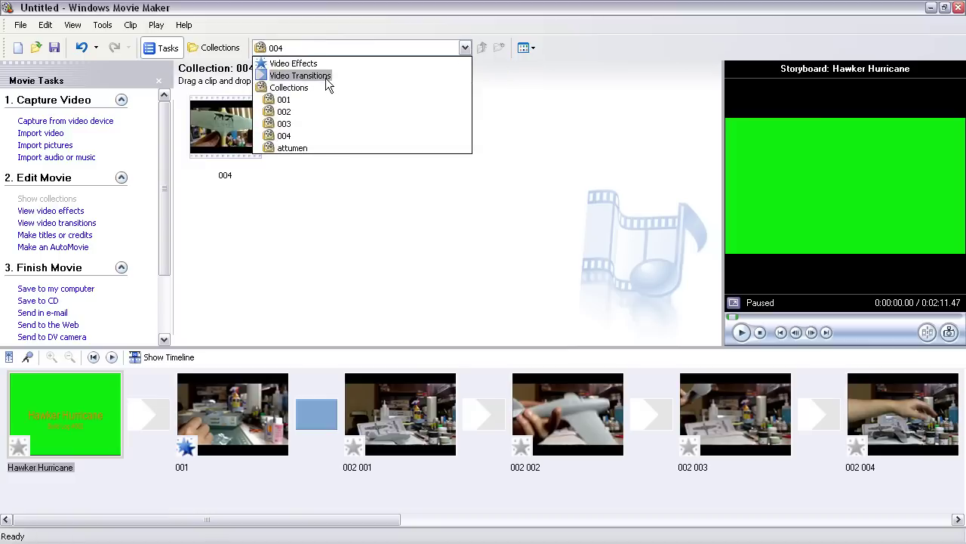
click(288, 88)
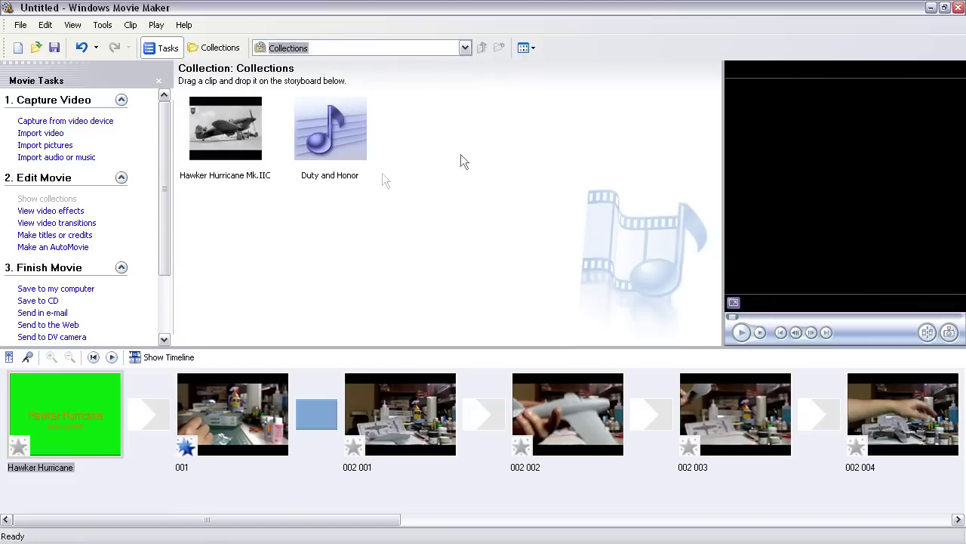
click(232, 139)
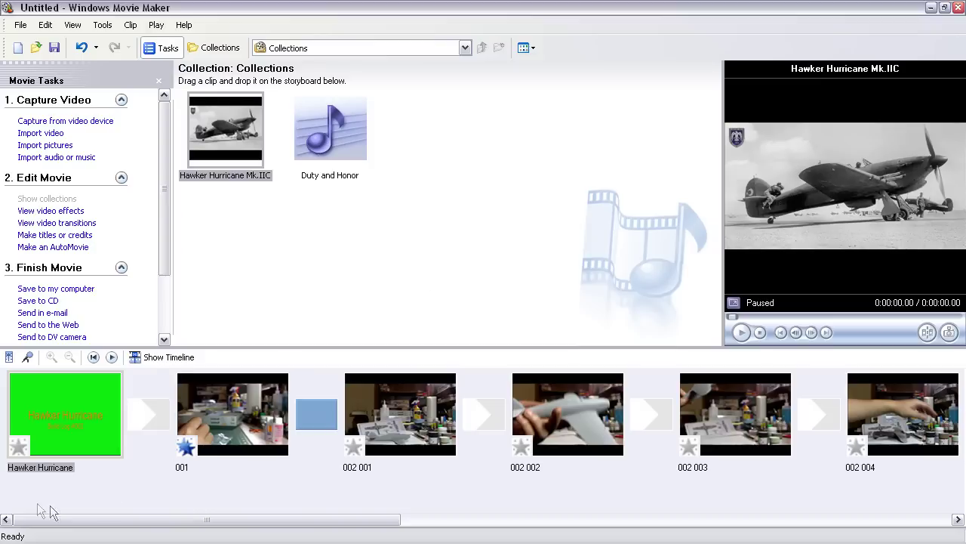
- Delete the green title clip, put the Hurricane Mk.IIC photo first, and switch to timeline view
click(73, 423)
key(Delete)
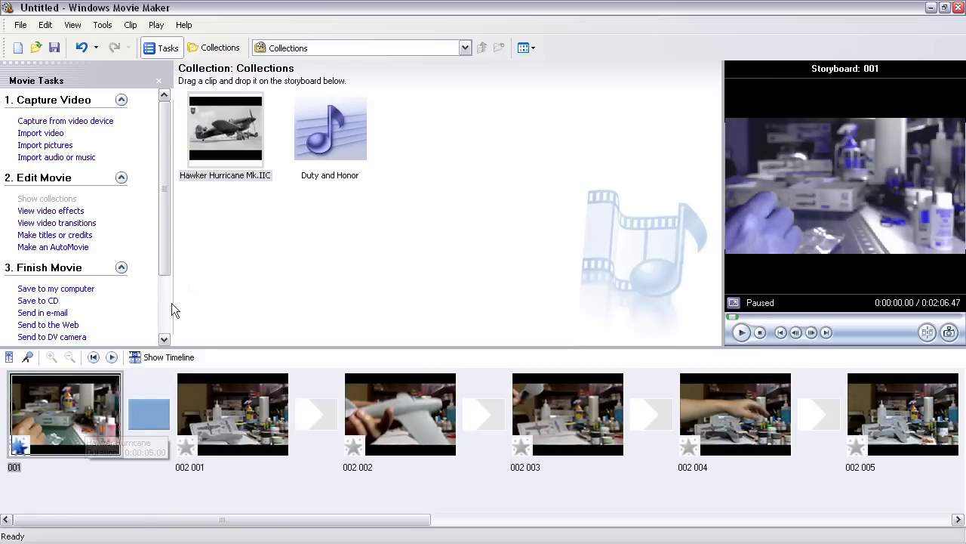
drag(255, 154, 53, 404)
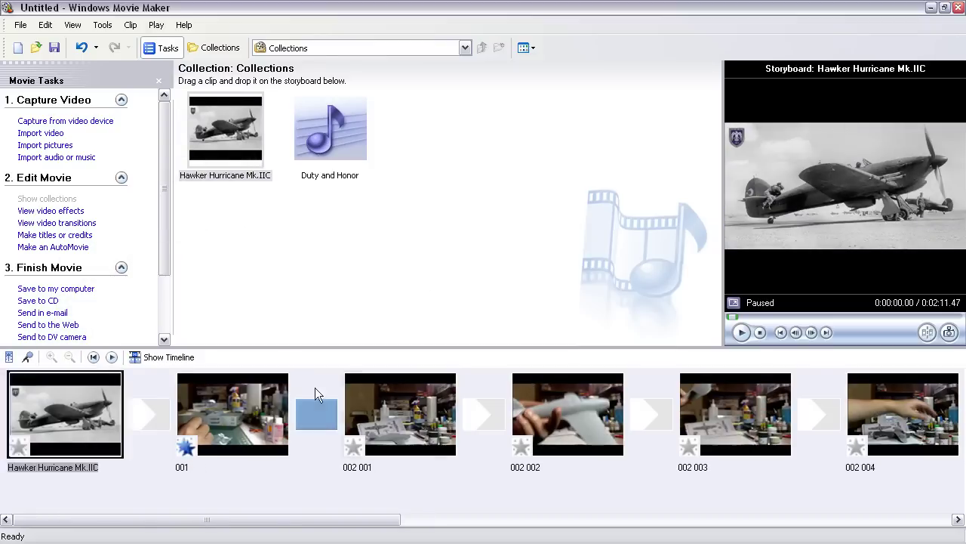
click(184, 358)
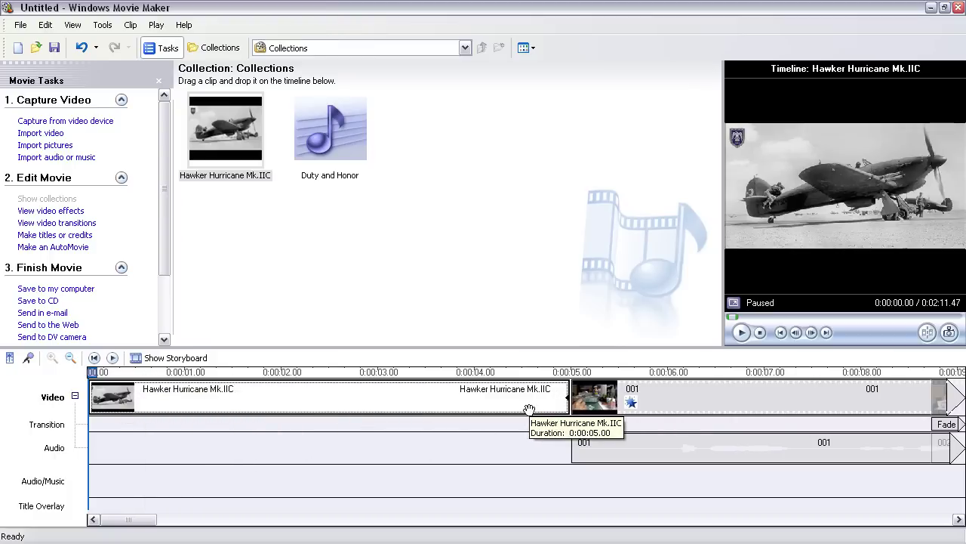
click(67, 234)
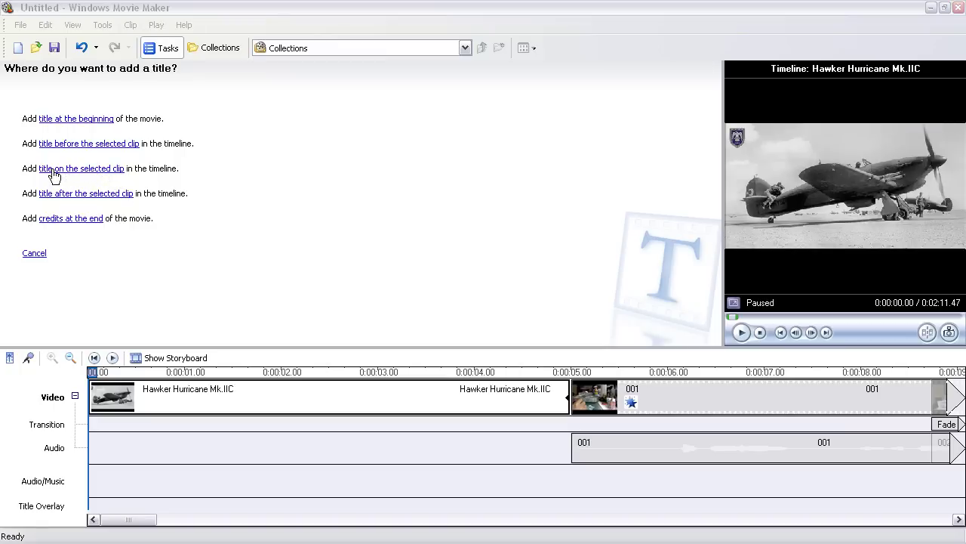
- Choose to place a title over the selected opening photo clip on the timeline
click(261, 399)
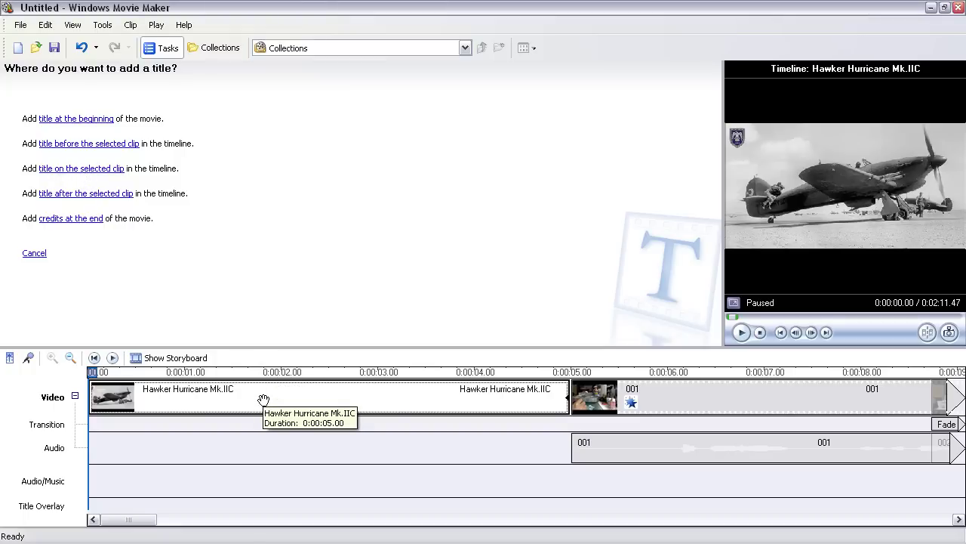
click(91, 170)
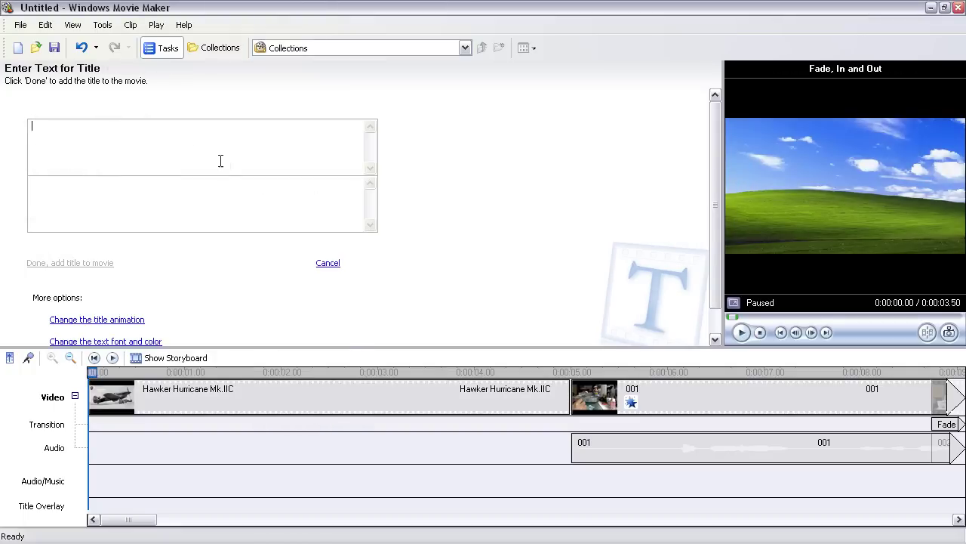
- Enter the title lines 'Hawker Hurricane MK I' and 'Build Log #002'
text(Hawker)
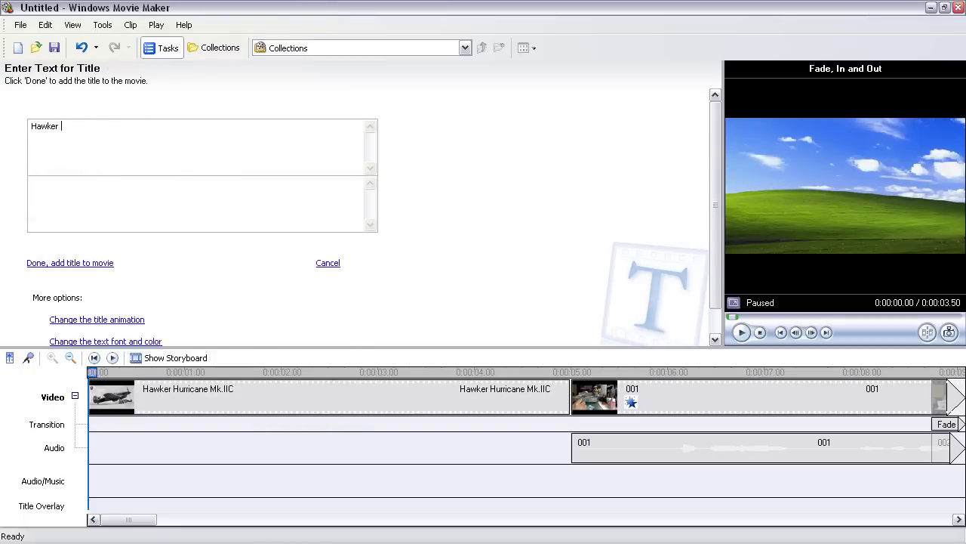
text( Hurricane MK I)
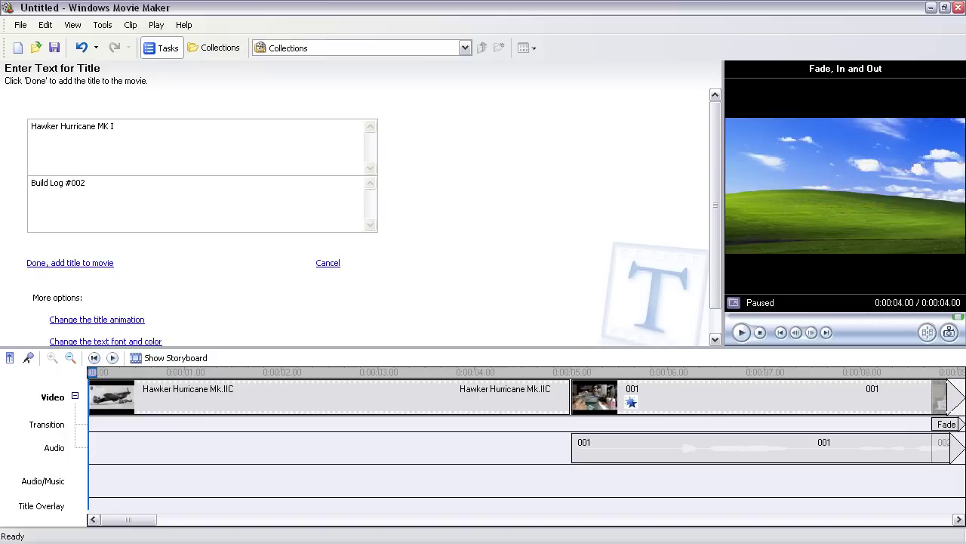
click(104, 343)
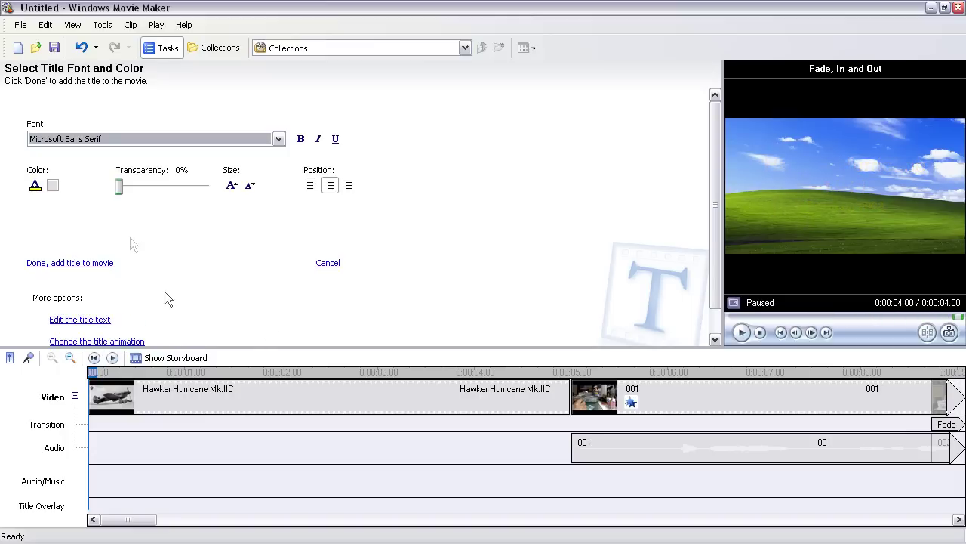
- Colour the title text orange and add the title to the movie
click(36, 185)
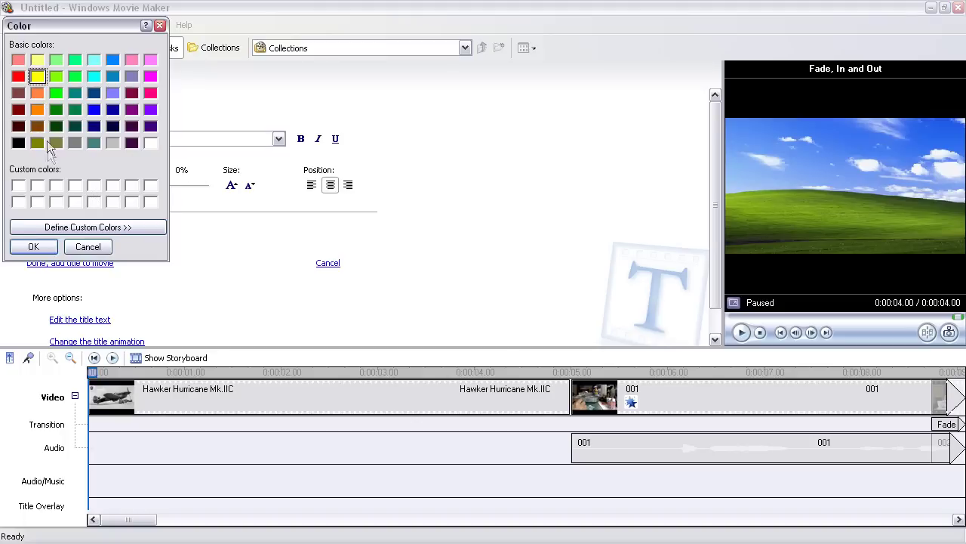
click(39, 94)
click(34, 247)
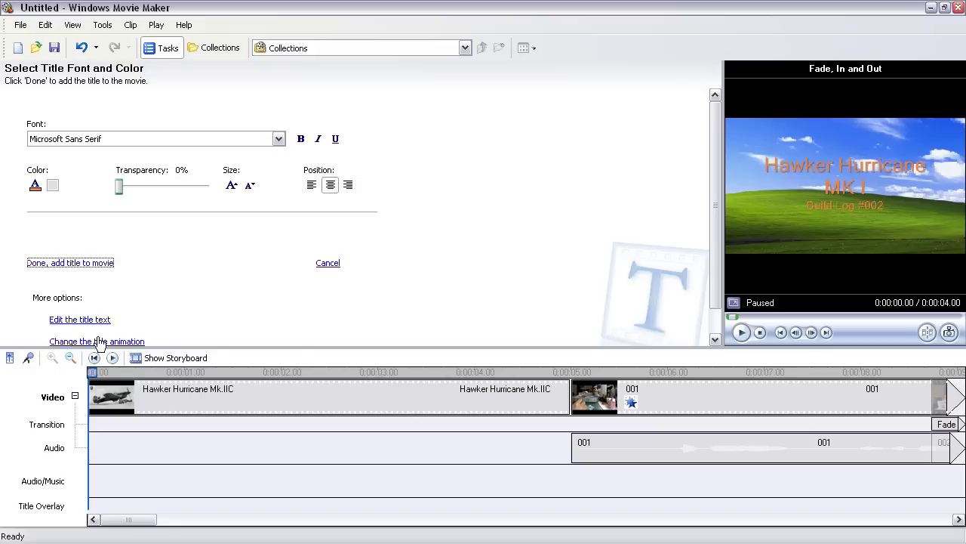
click(97, 262)
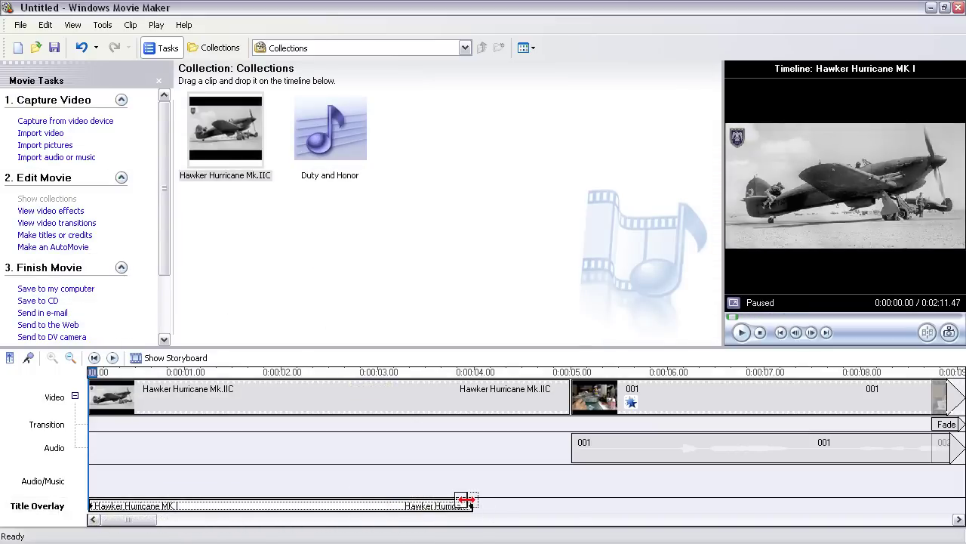
- Extend the title overlay to the 5-second mark and play the movie to review it
drag(468, 501, 568, 506)
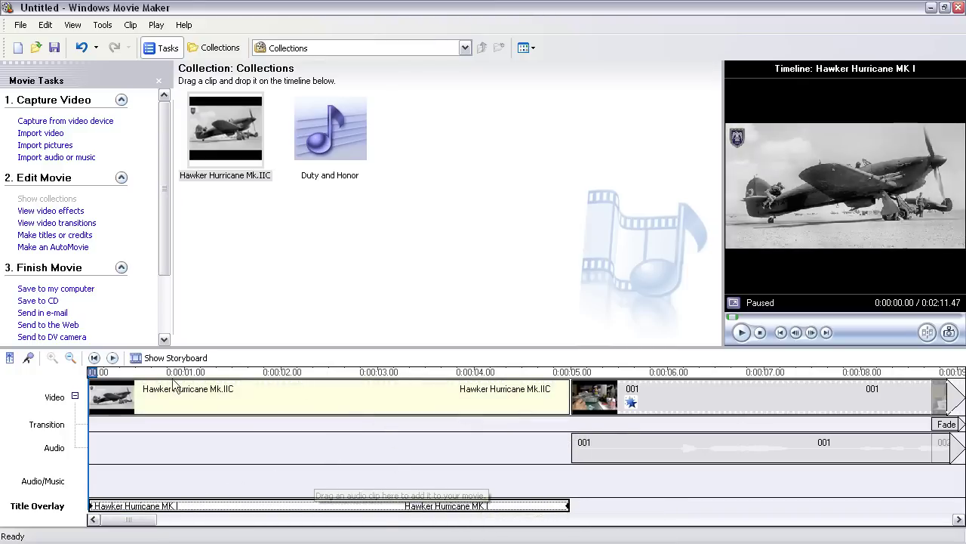
drag(395, 399, 106, 395)
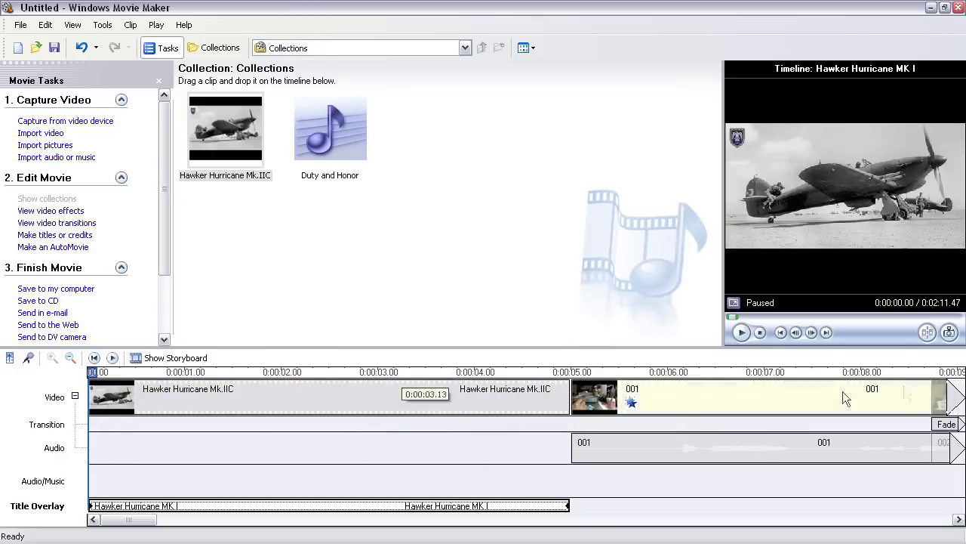
click(742, 333)
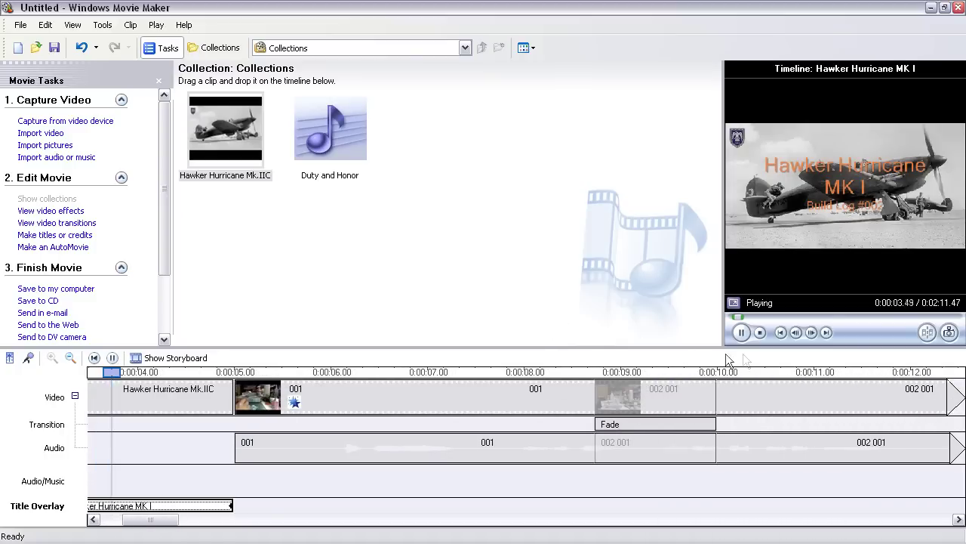
click(761, 332)
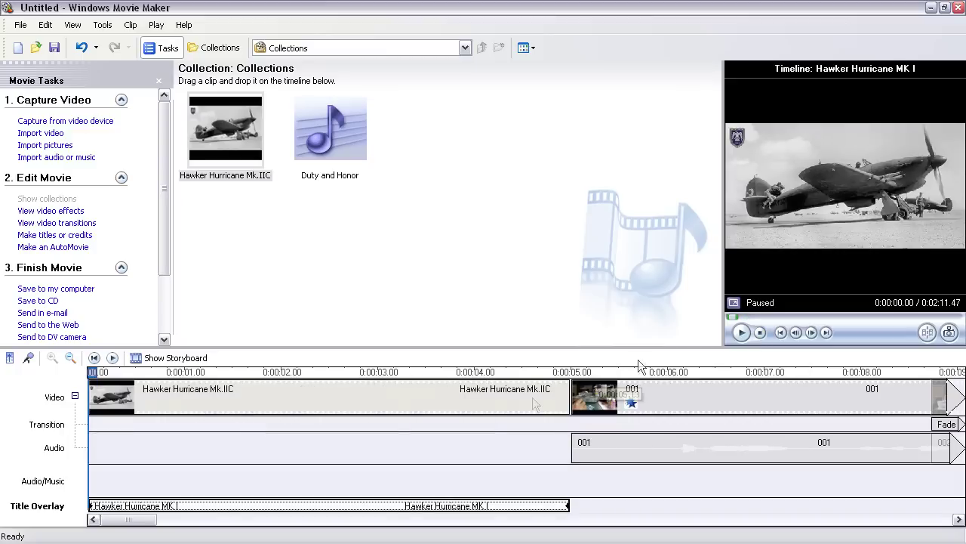
click(141, 357)
- Insert a Fade transition between the opening Hurricane photo and clip 001
click(56, 223)
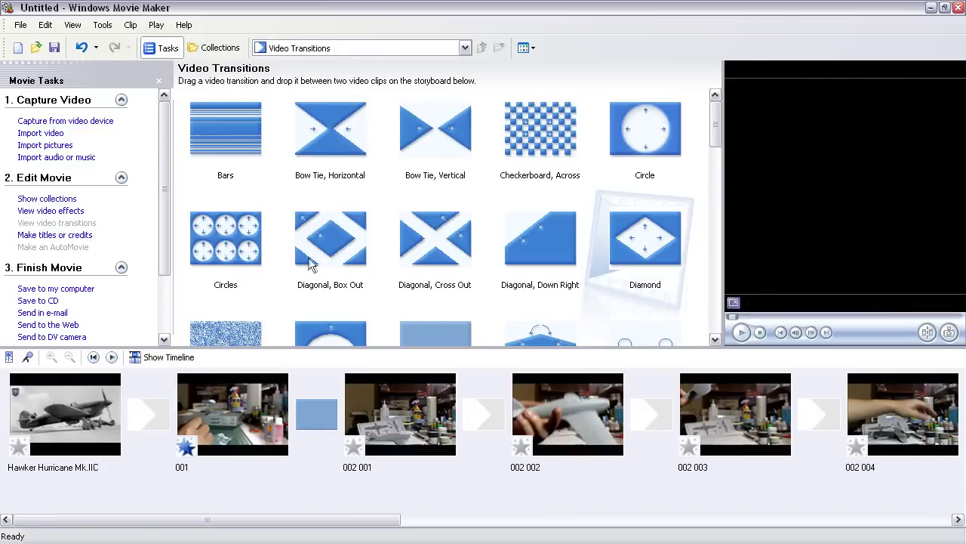
drag(436, 334, 215, 412)
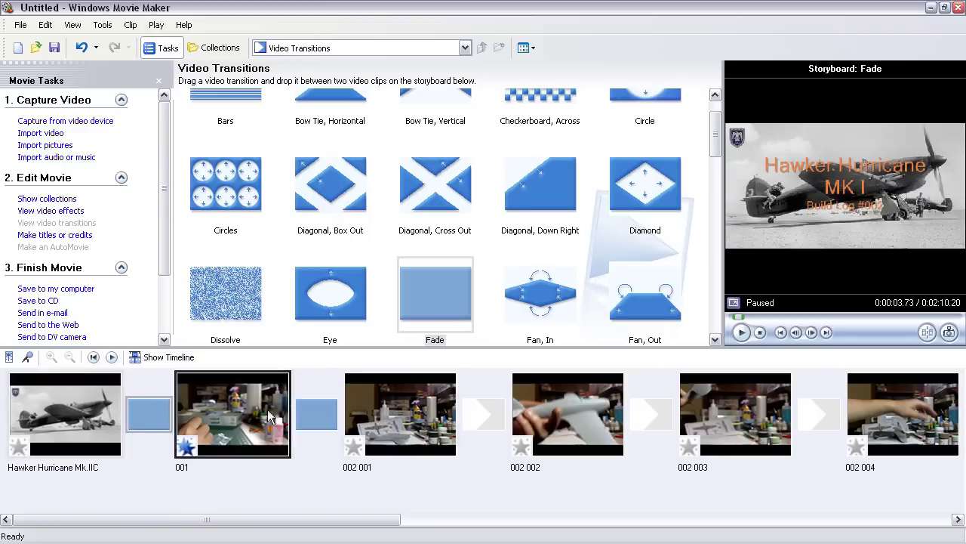
click(79, 432)
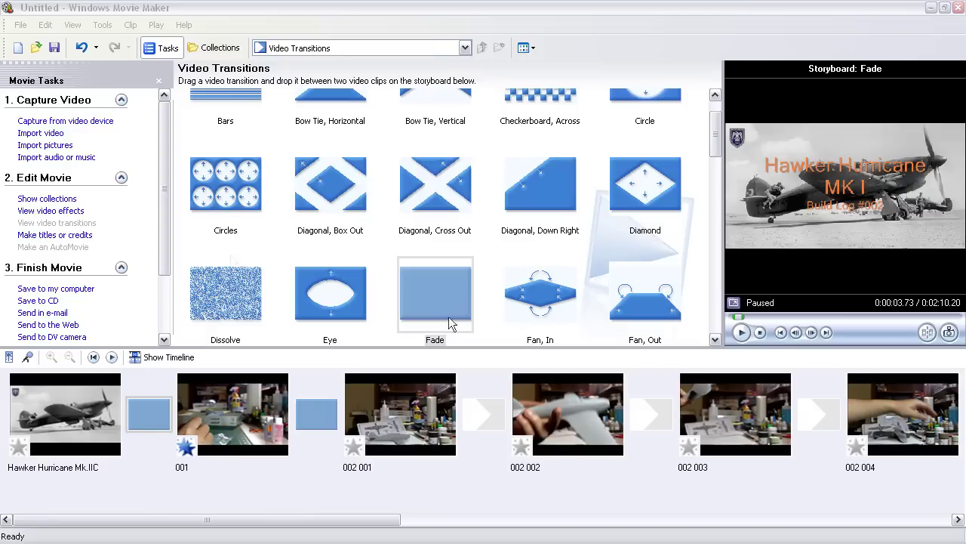
- Browse to Duty and Honor.mp3 for import, then cancel without importing
click(57, 157)
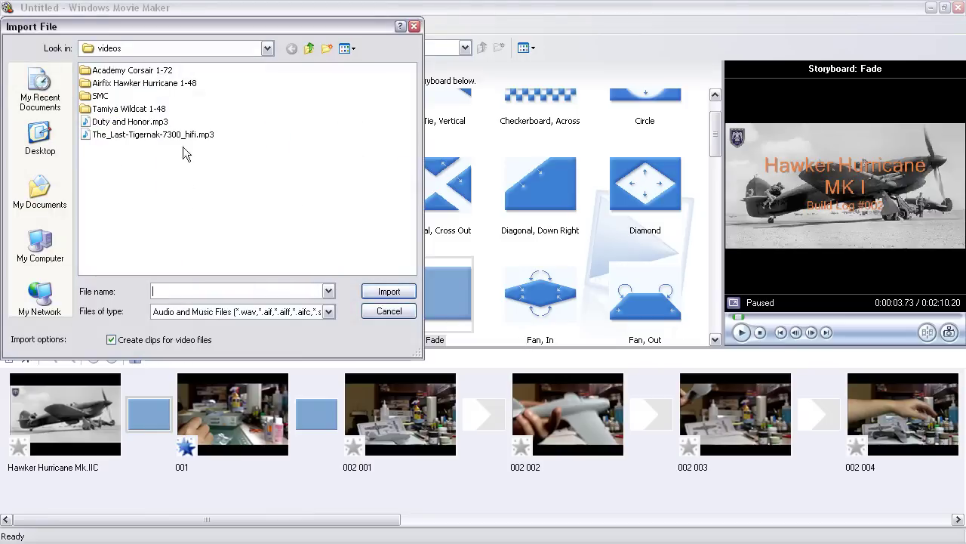
click(143, 124)
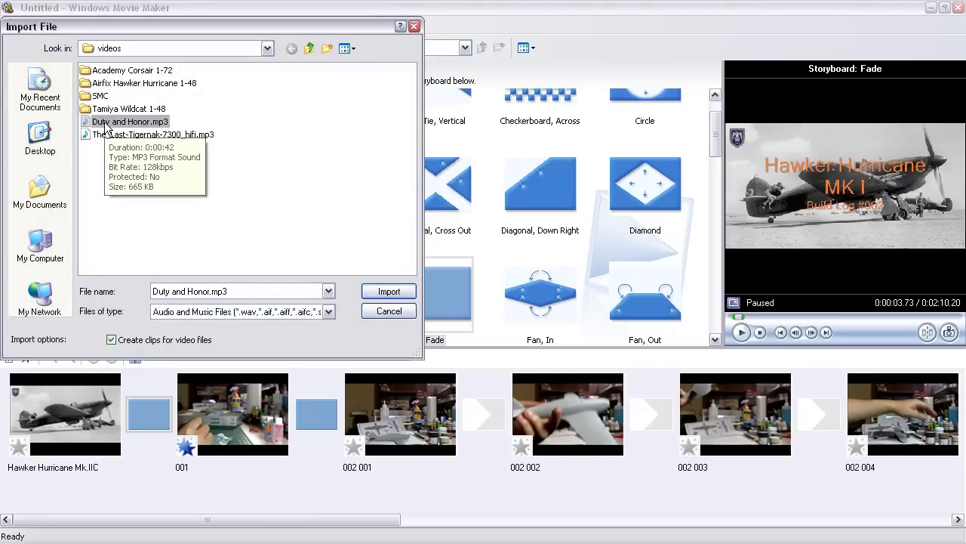
click(403, 314)
- Preview the Duty and Honor music from Collections, then switch to timeline view
click(465, 47)
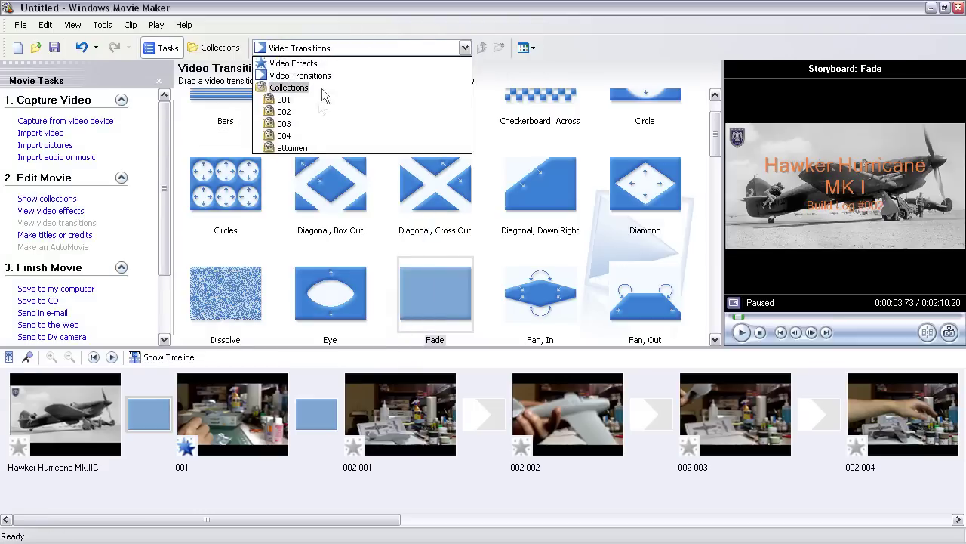
click(302, 88)
click(334, 138)
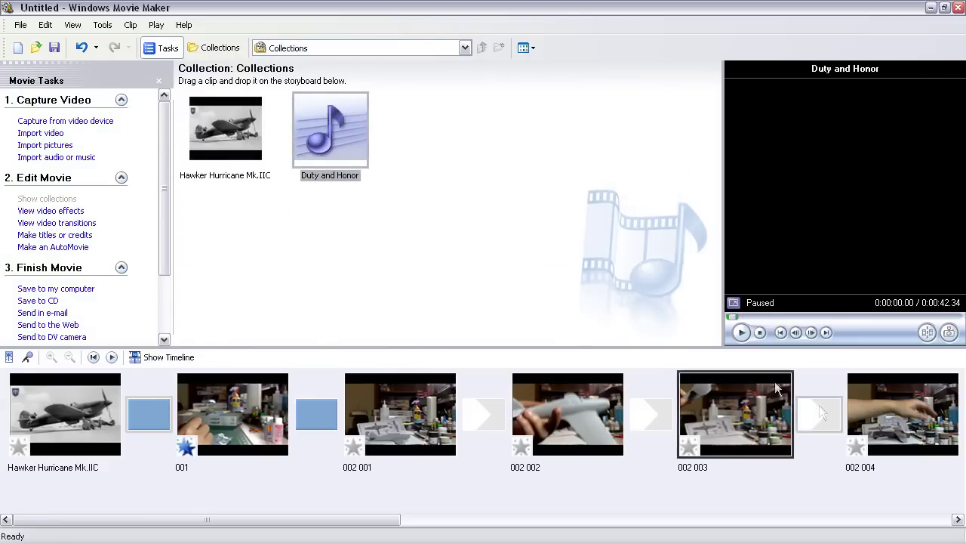
click(742, 333)
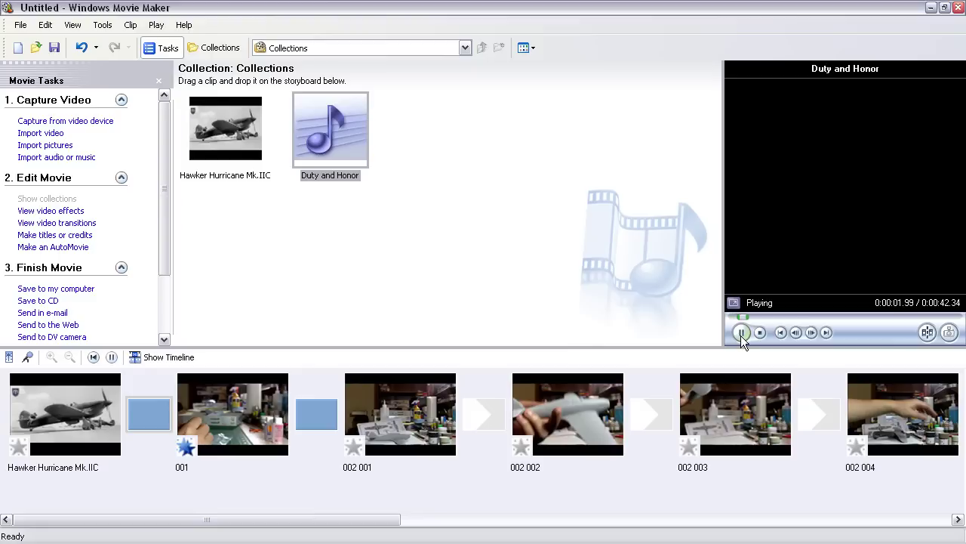
click(741, 333)
click(160, 358)
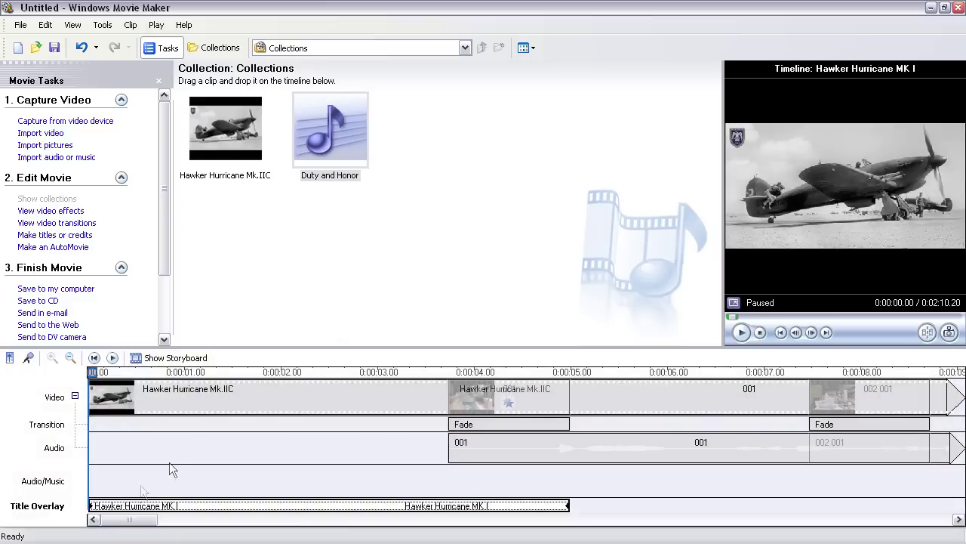
- Place the Duty and Honor music on the Audio/Music track
click(45, 487)
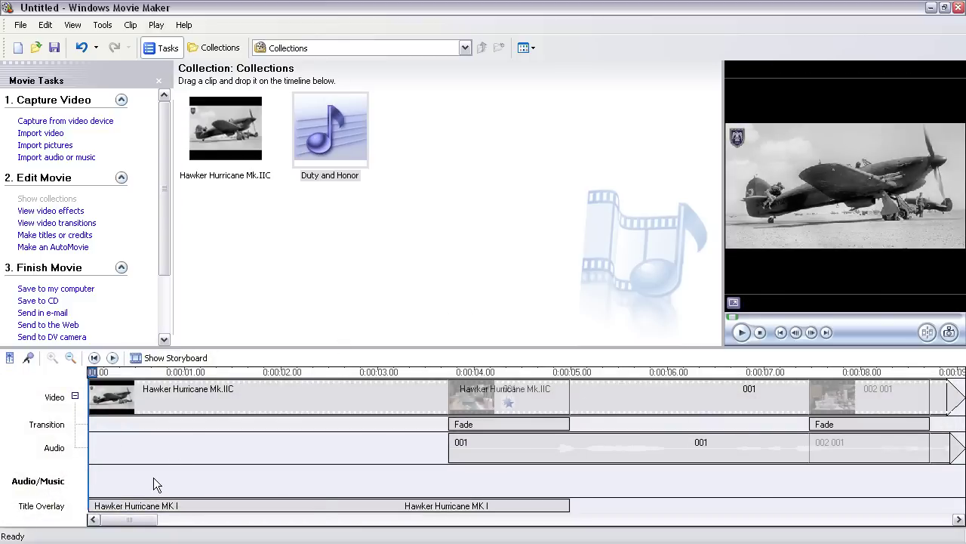
drag(327, 119, 98, 493)
drag(144, 521, 363, 529)
- Zoom out the timeline and trim the Duty and Honor clip to 5 seconds
click(70, 360)
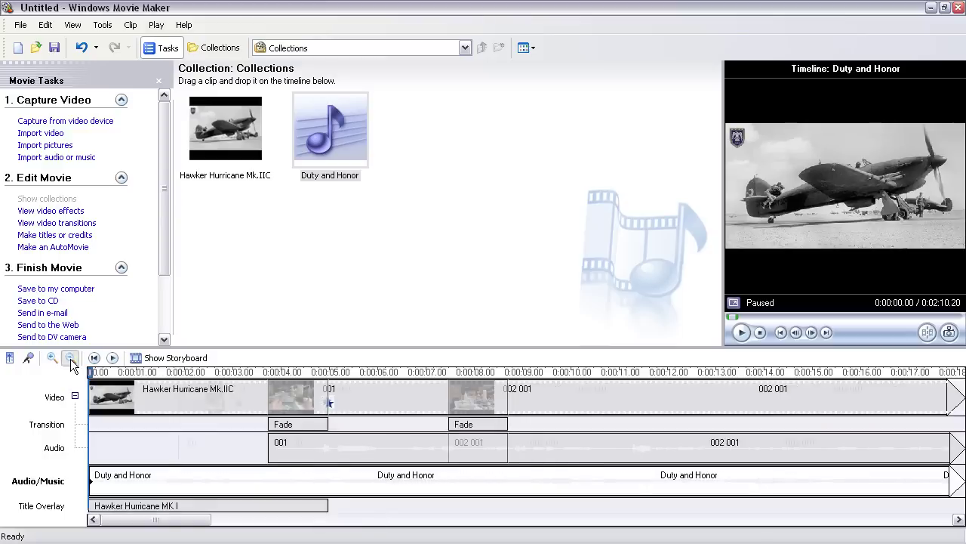
click(71, 360)
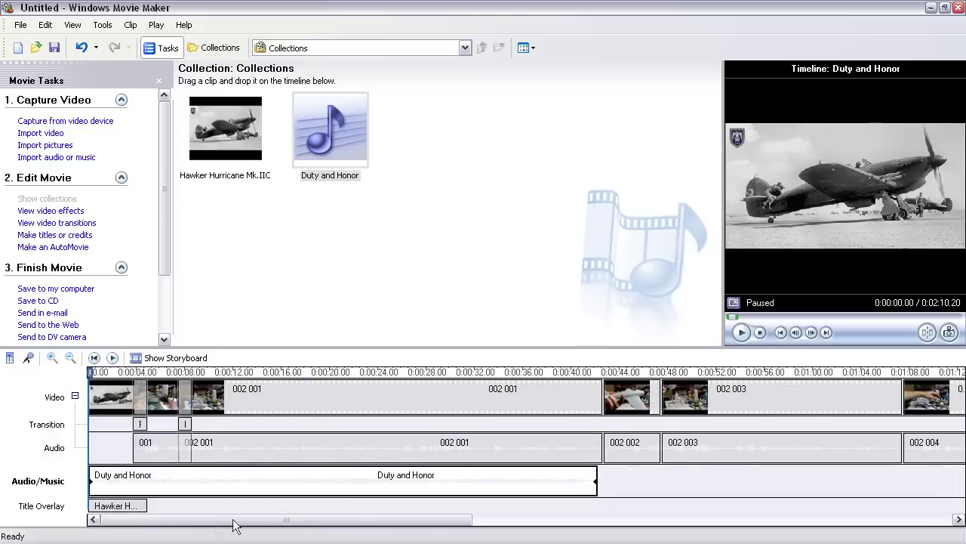
drag(598, 481, 130, 484)
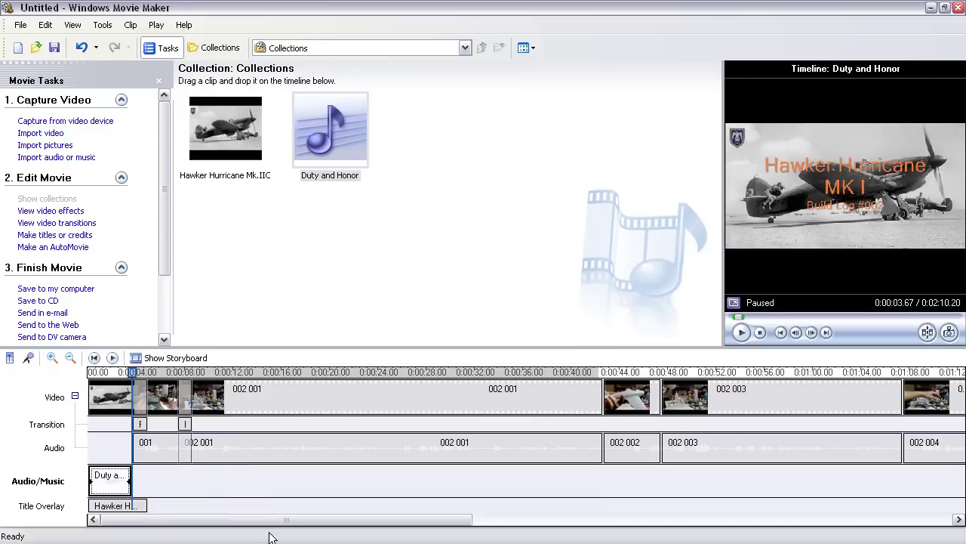
drag(131, 480, 143, 478)
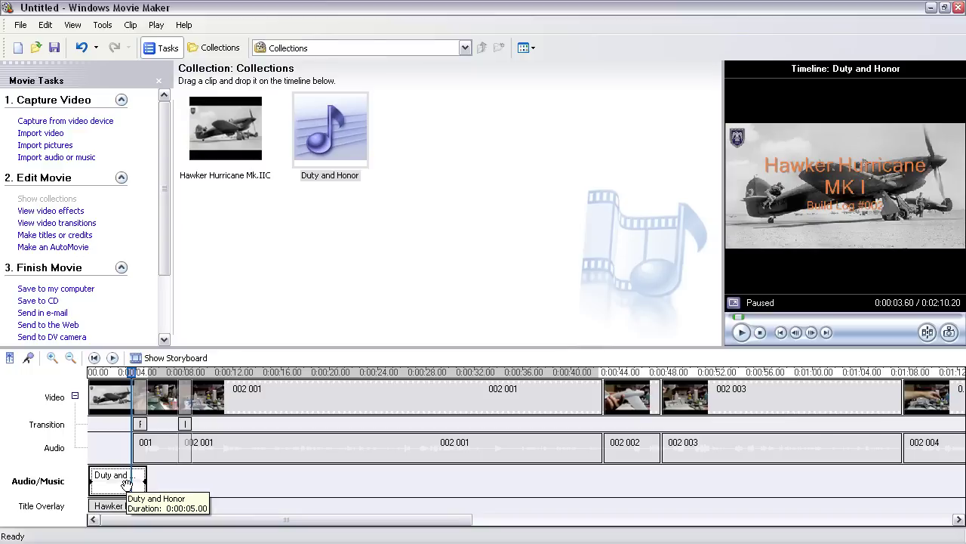
right_click(126, 481)
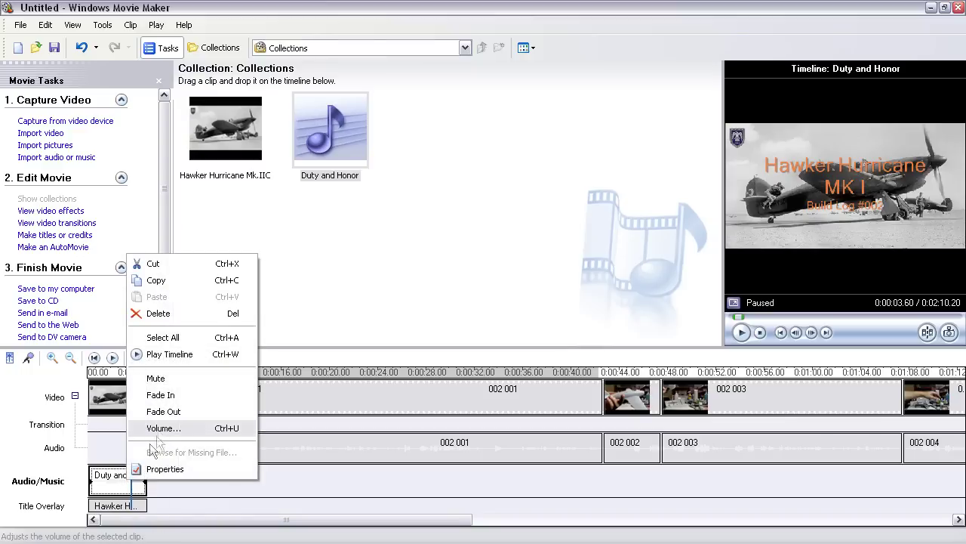
click(276, 465)
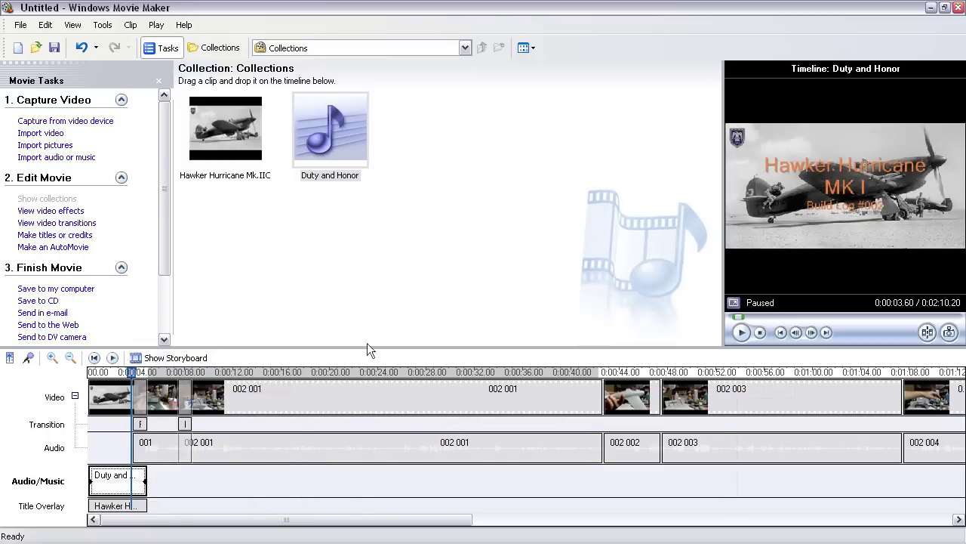
click(760, 332)
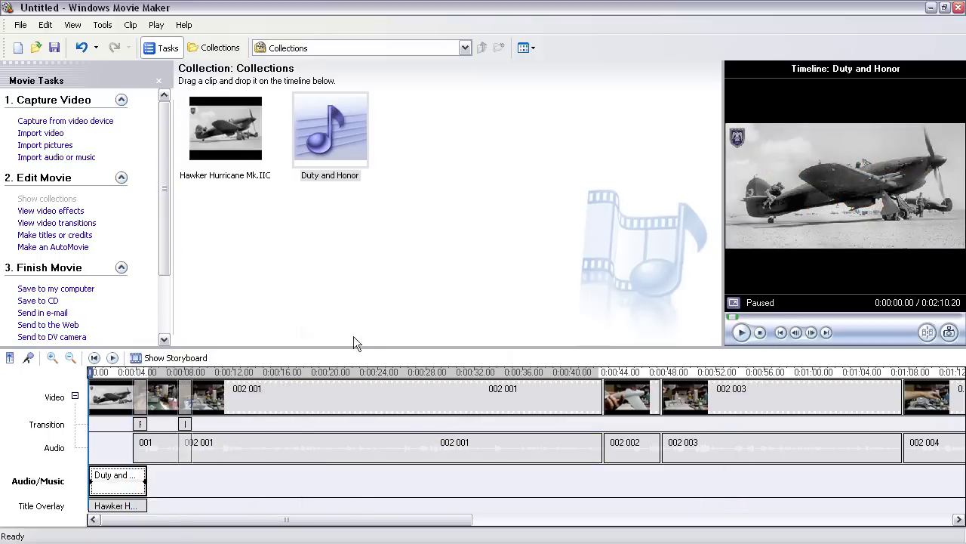
click(742, 333)
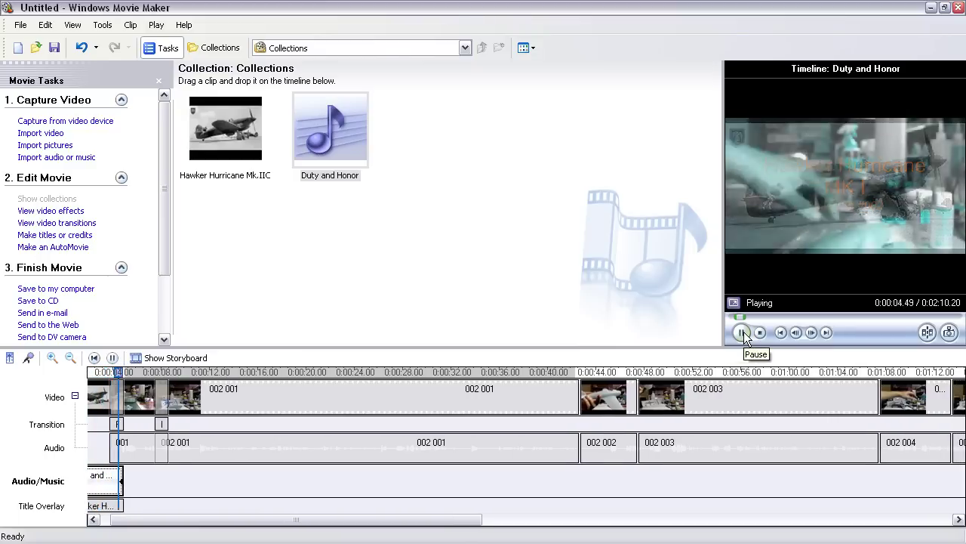
click(761, 333)
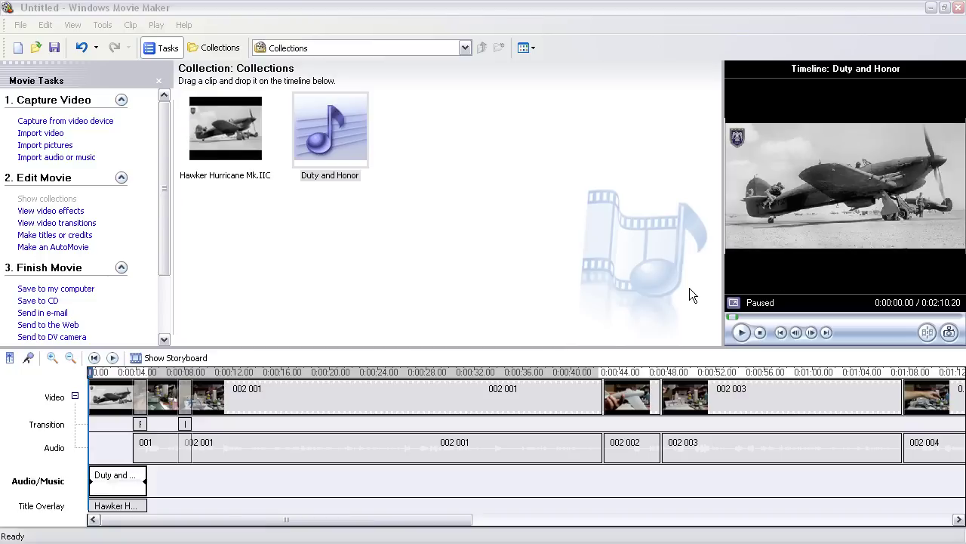
click(130, 25)
- Close Tools > Options unchanged, then launch the Save Movie Wizard with Save to my computer
click(139, 227)
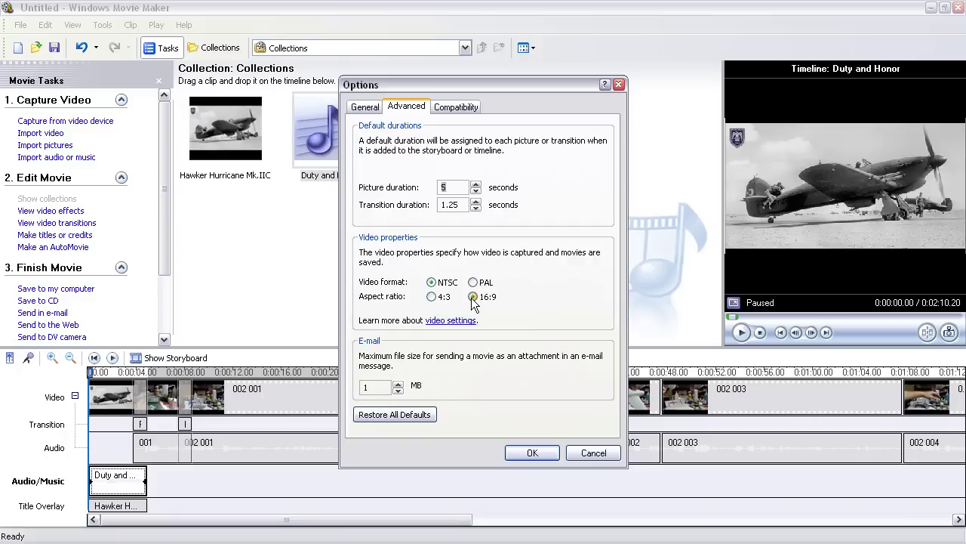
click(549, 453)
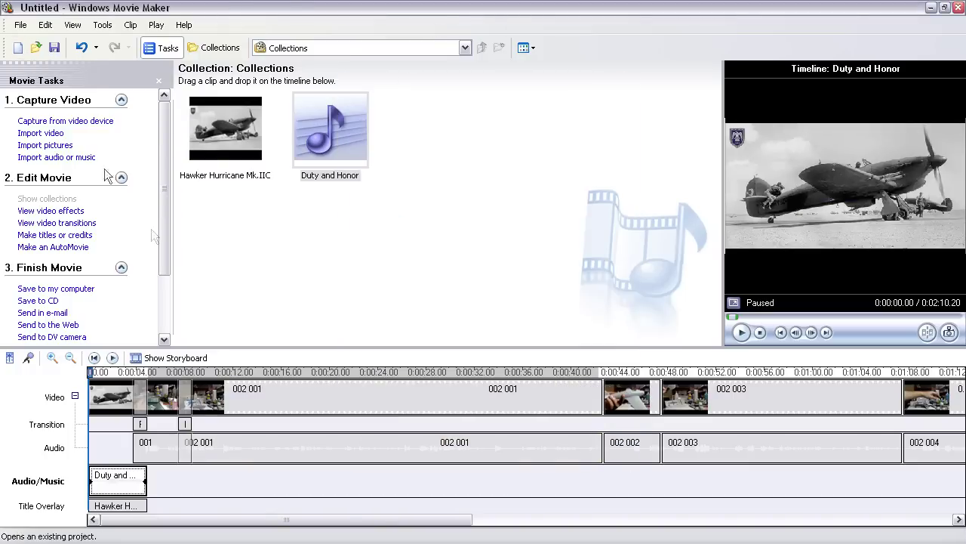
scroll(159, 269, down, 2)
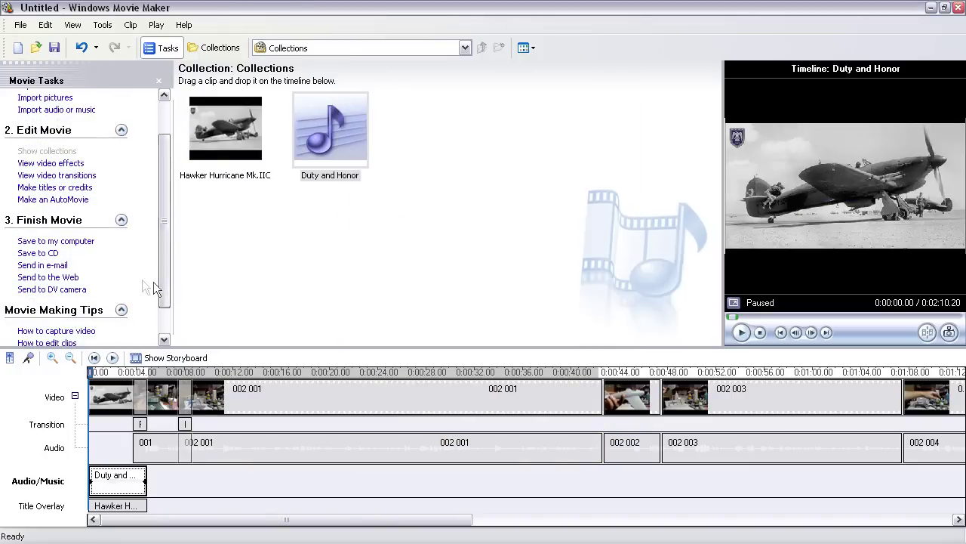
click(76, 241)
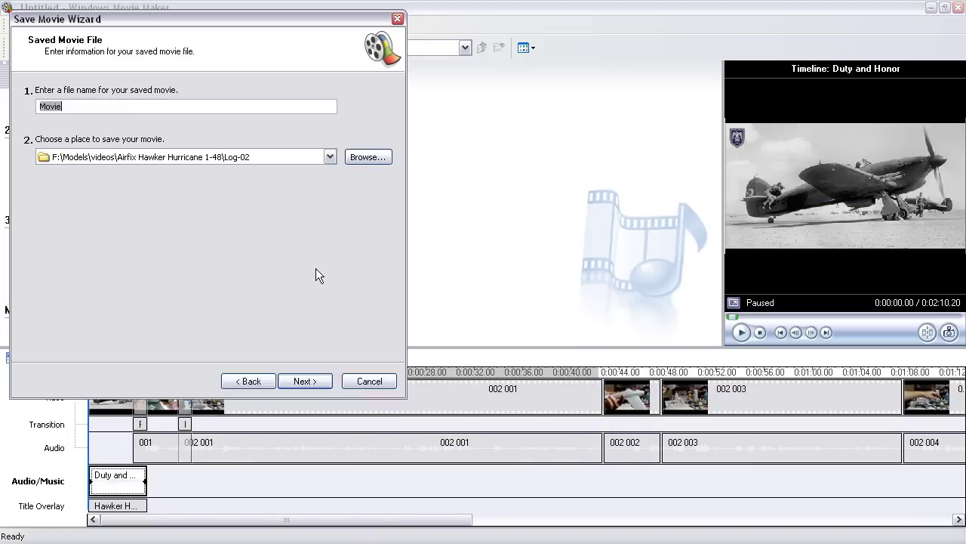
- Name the movie Hawker, keep the Log-02 save folder, and continue to the quality settings
text(J)
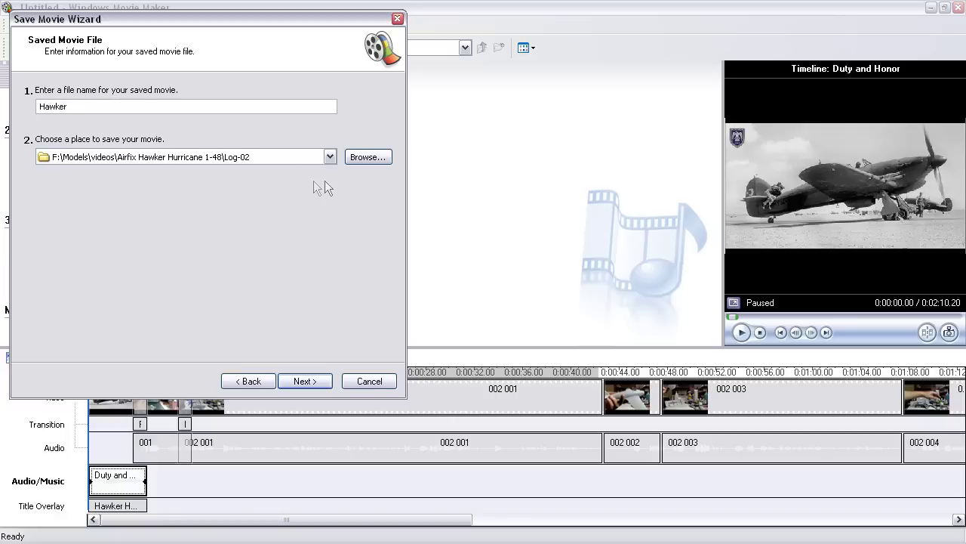
click(330, 156)
click(281, 168)
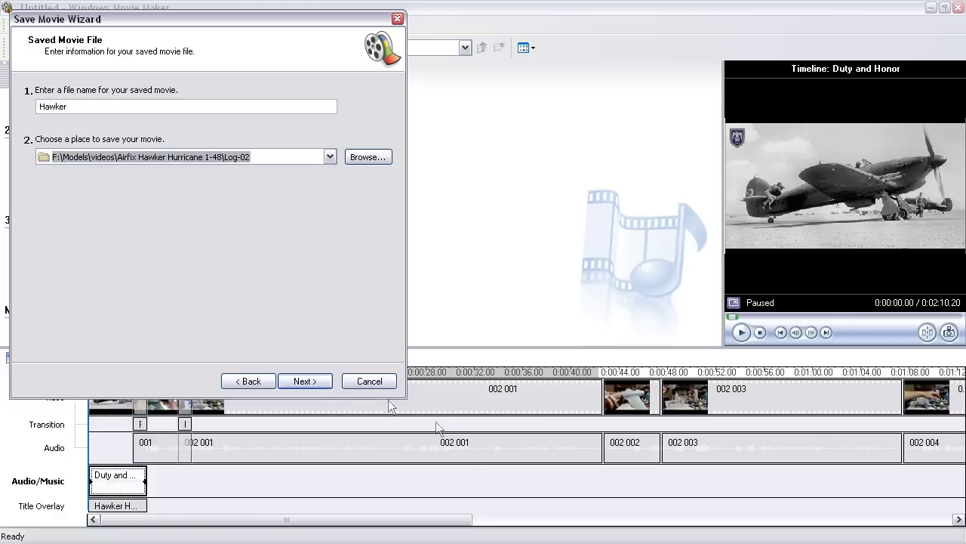
click(317, 379)
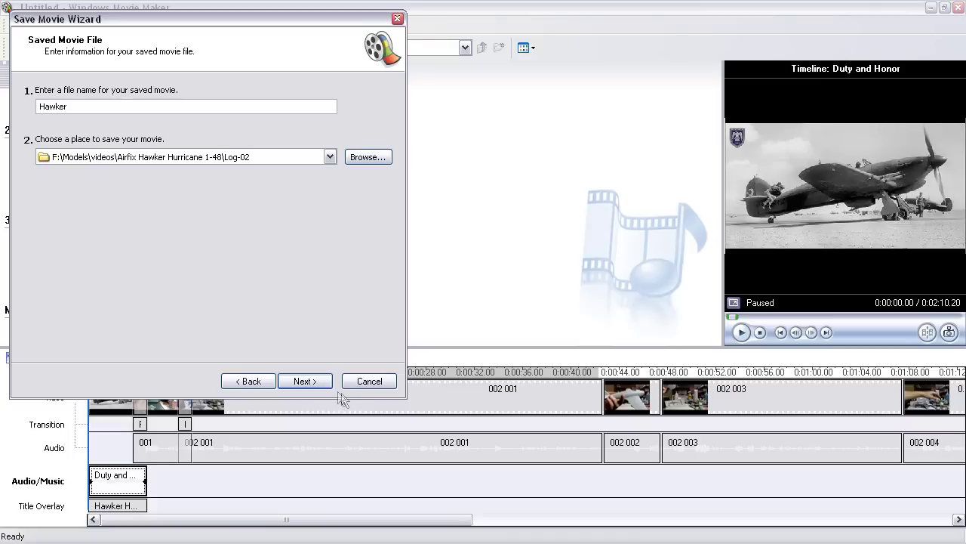
click(312, 382)
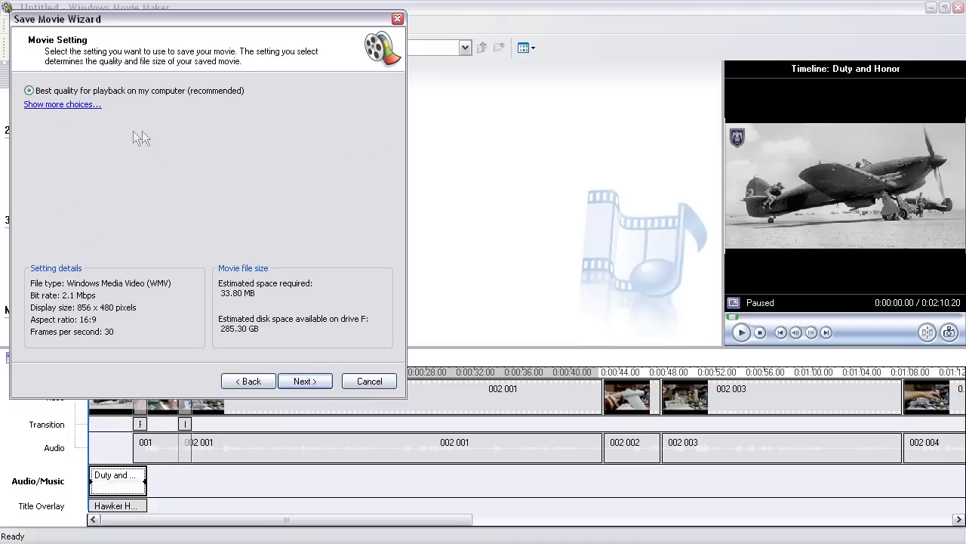
- Choose Other settings with the High quality video (NTSC) profile and start saving
click(76, 105)
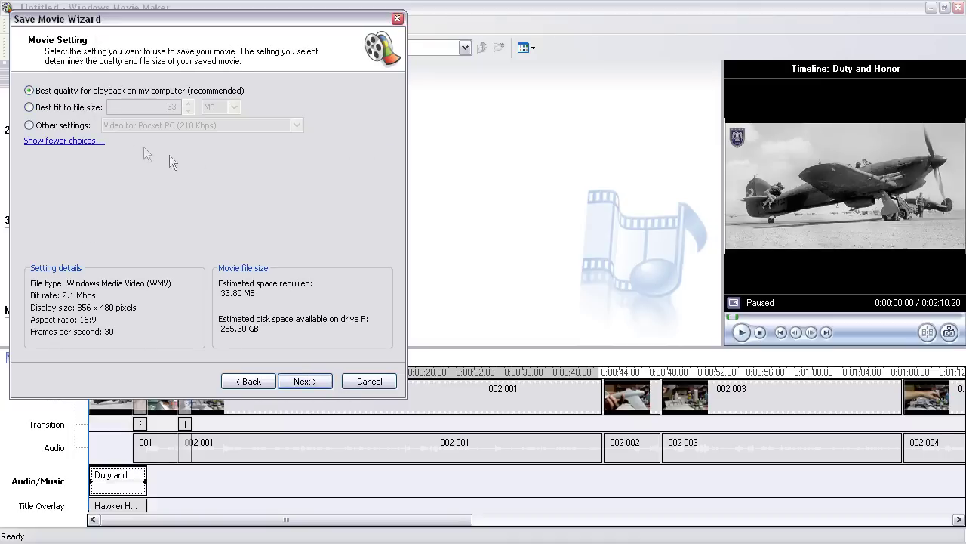
click(76, 126)
click(297, 125)
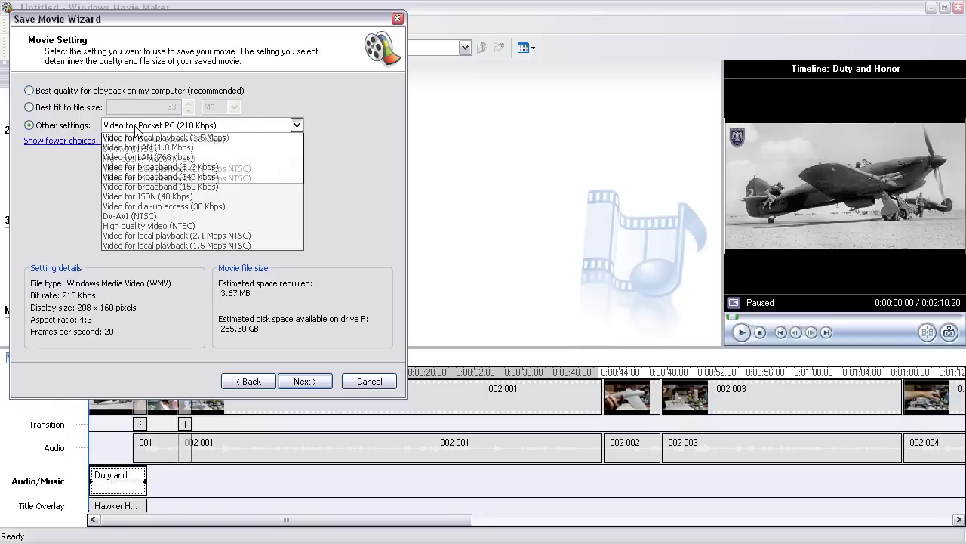
click(189, 168)
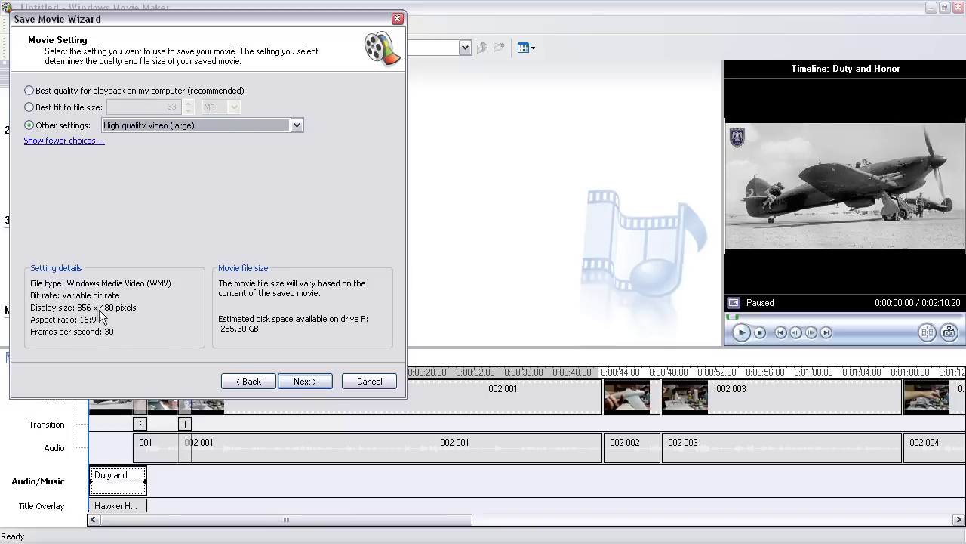
click(193, 126)
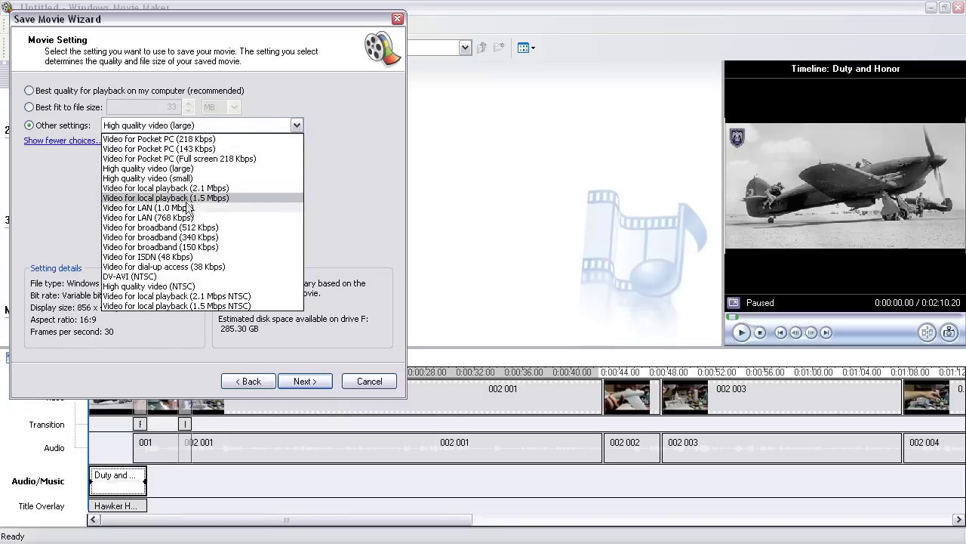
click(196, 287)
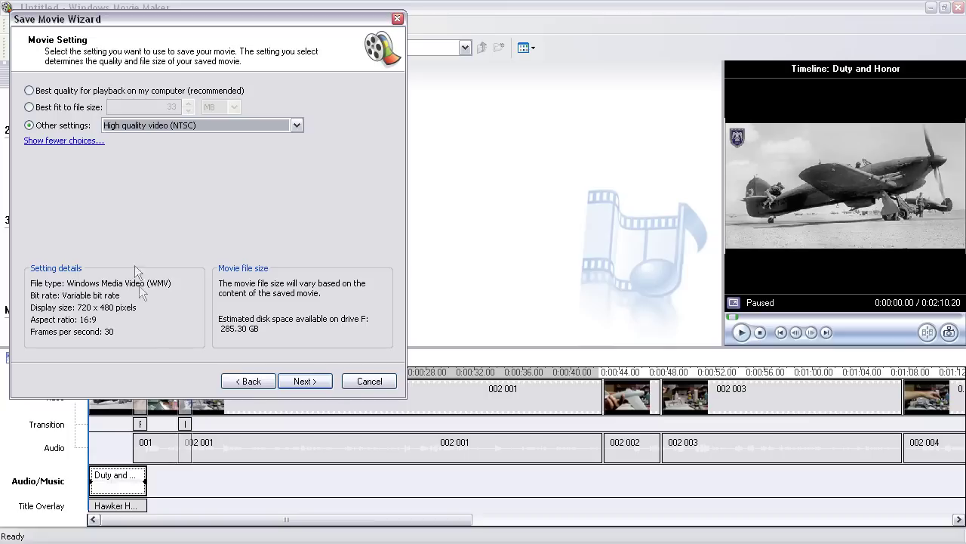
click(297, 125)
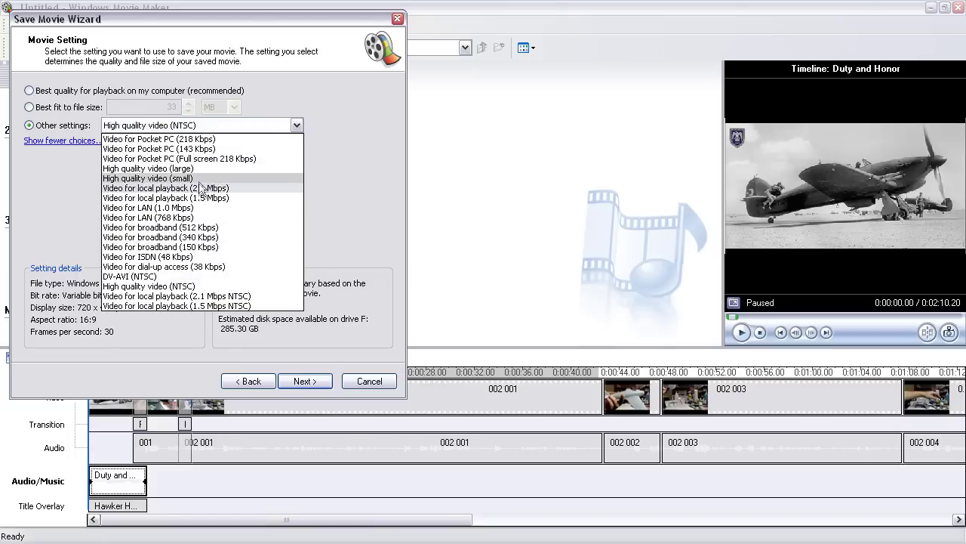
click(206, 287)
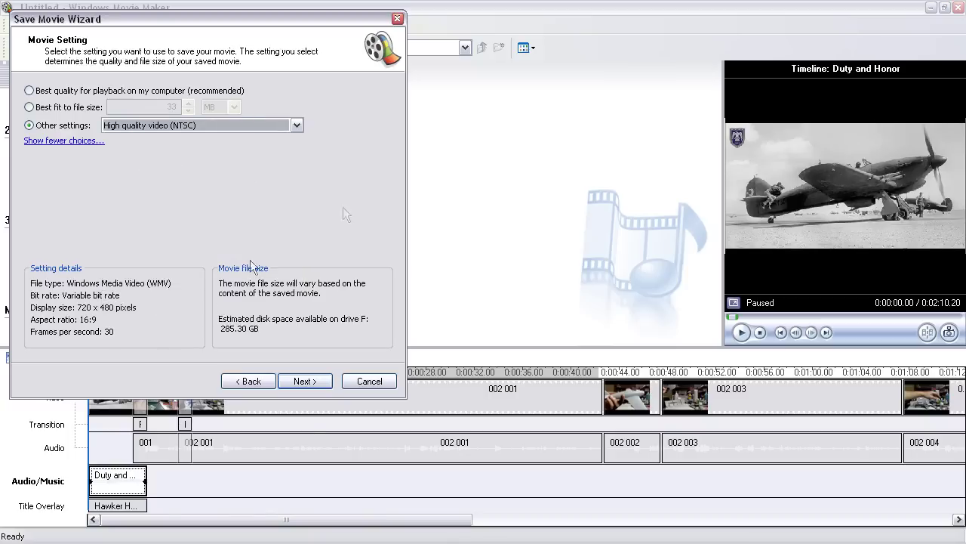
click(305, 382)
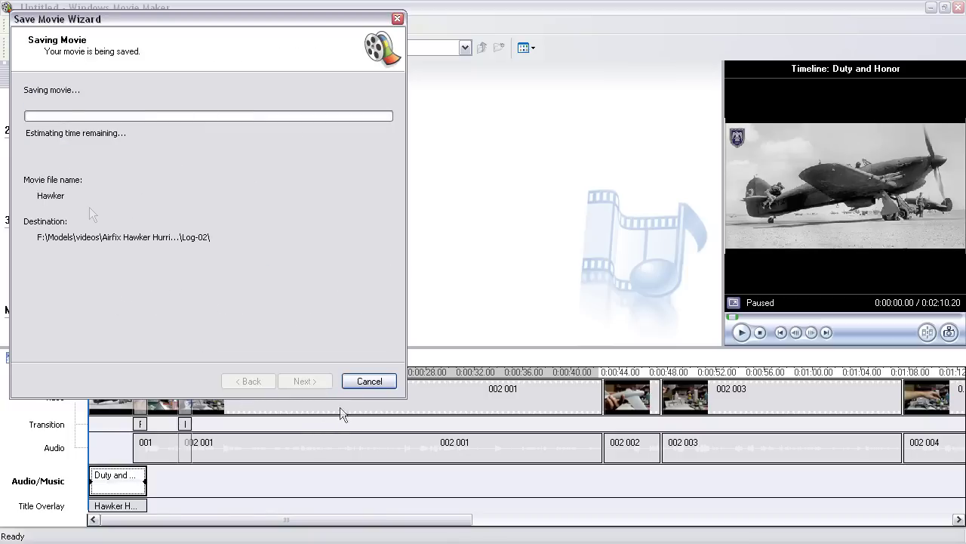
click(370, 382)
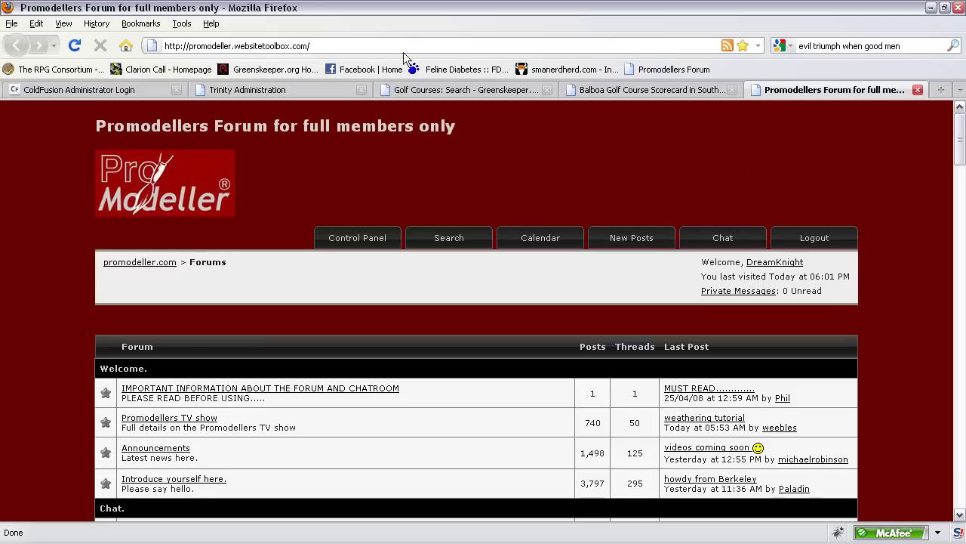
click(397, 45)
text(www.youtube.com)
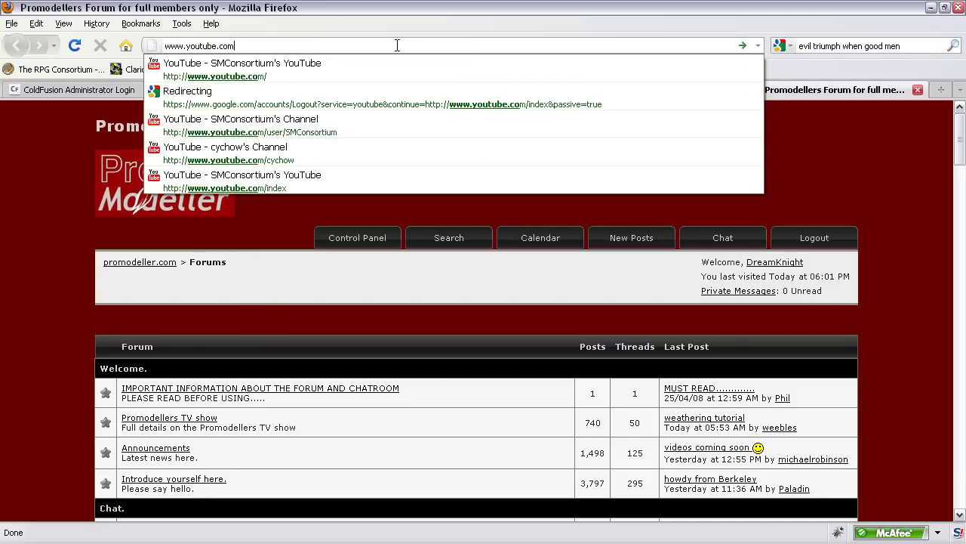
key(Return)
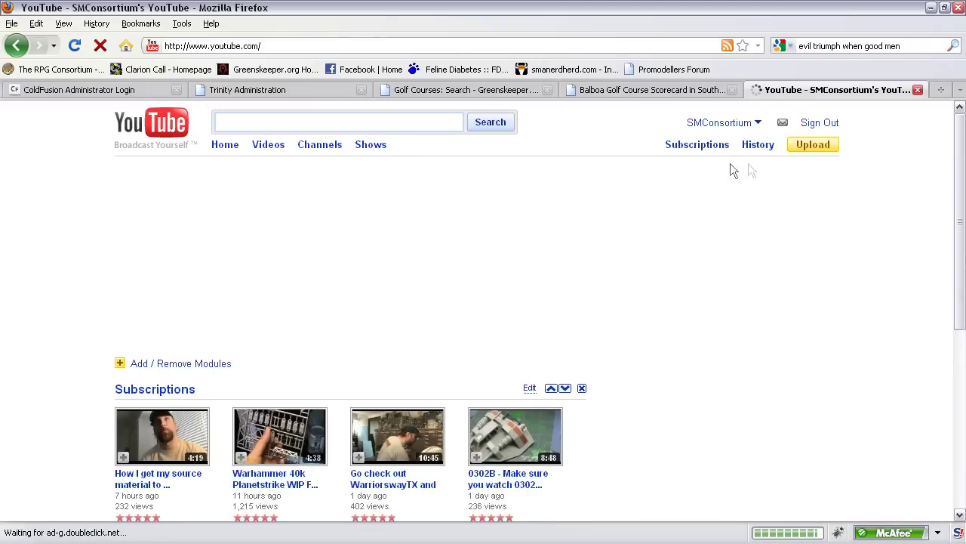
- Go to the account's channel and open its My Videos upload list
click(725, 144)
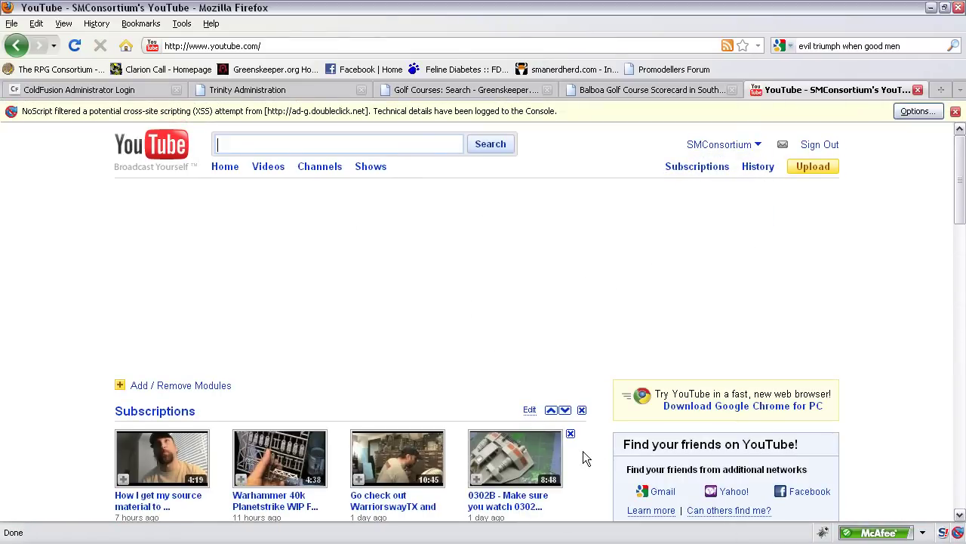
click(727, 151)
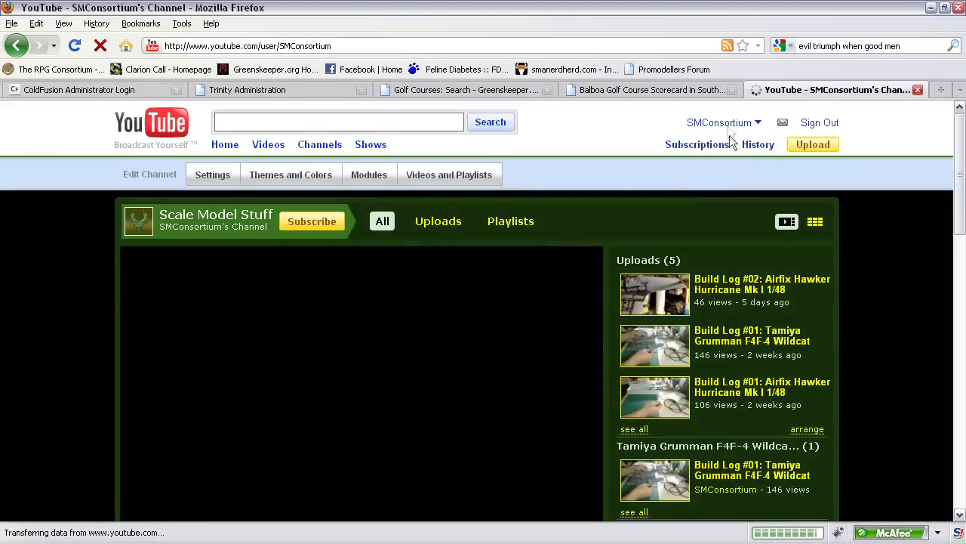
click(733, 154)
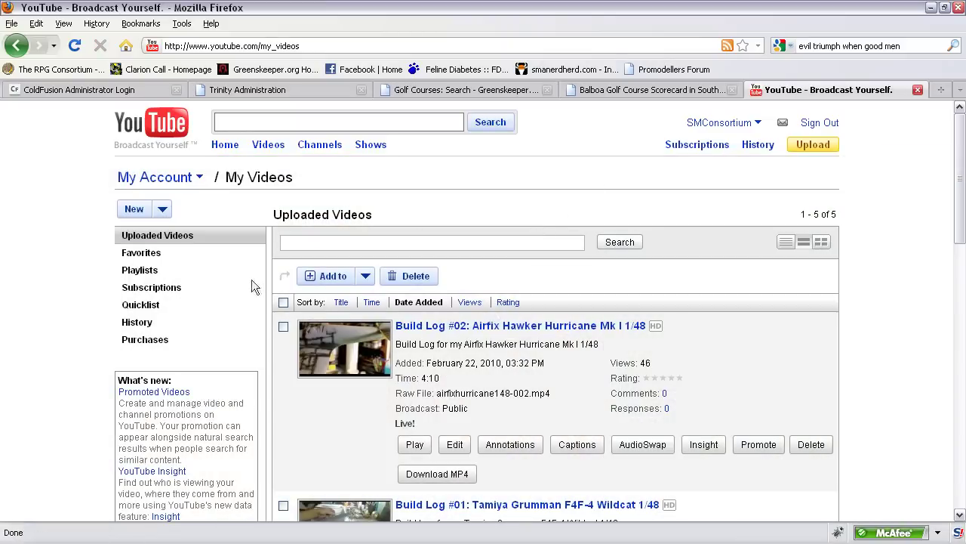
- Open the New > Video Upload page and browse to the movies folder
click(162, 210)
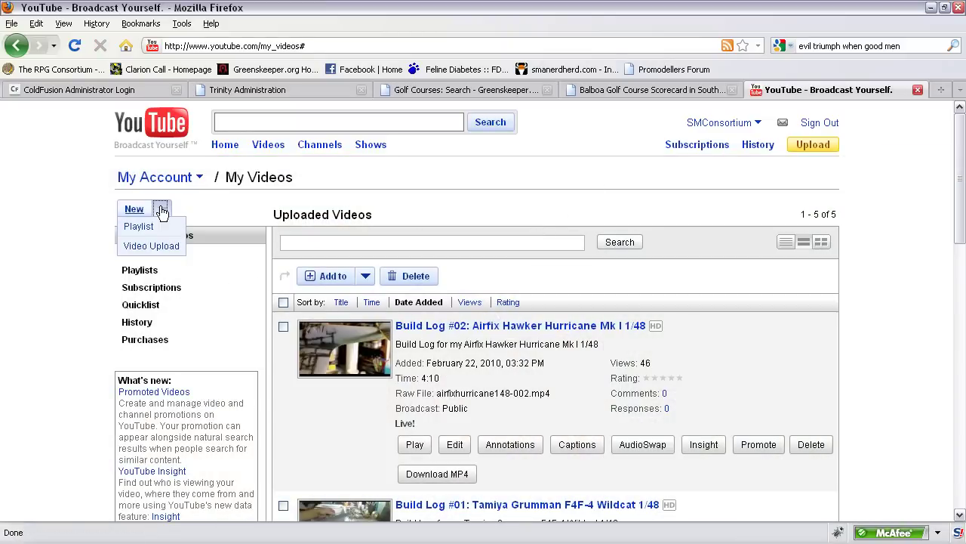
click(152, 246)
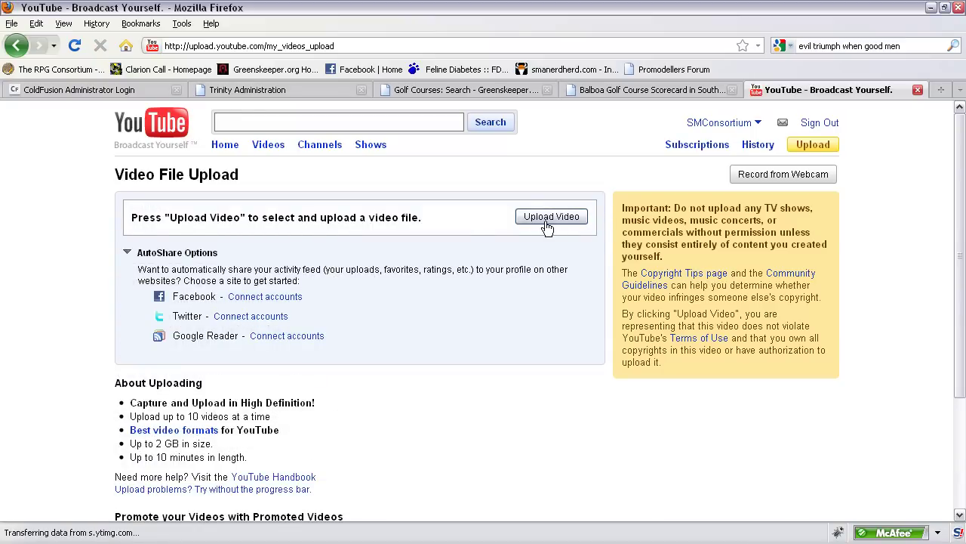
click(562, 216)
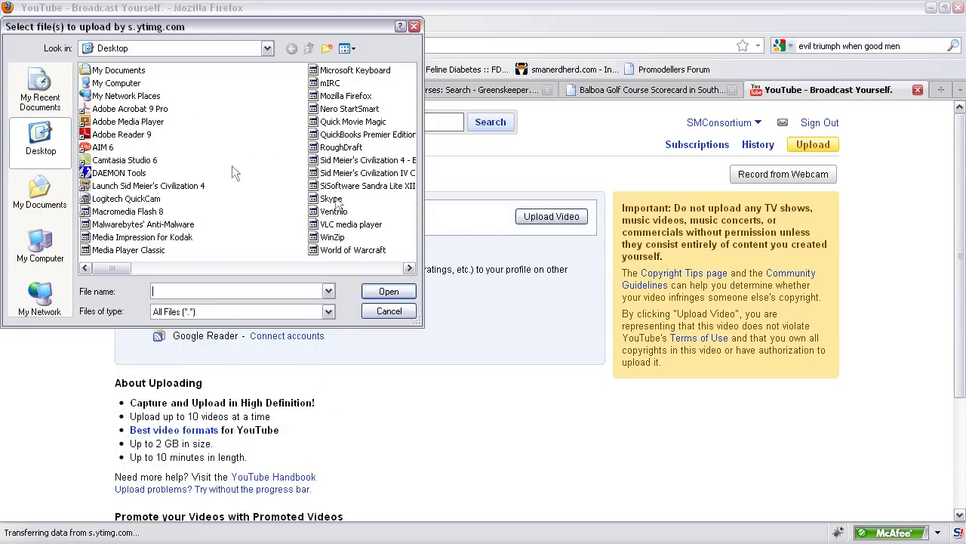
click(267, 48)
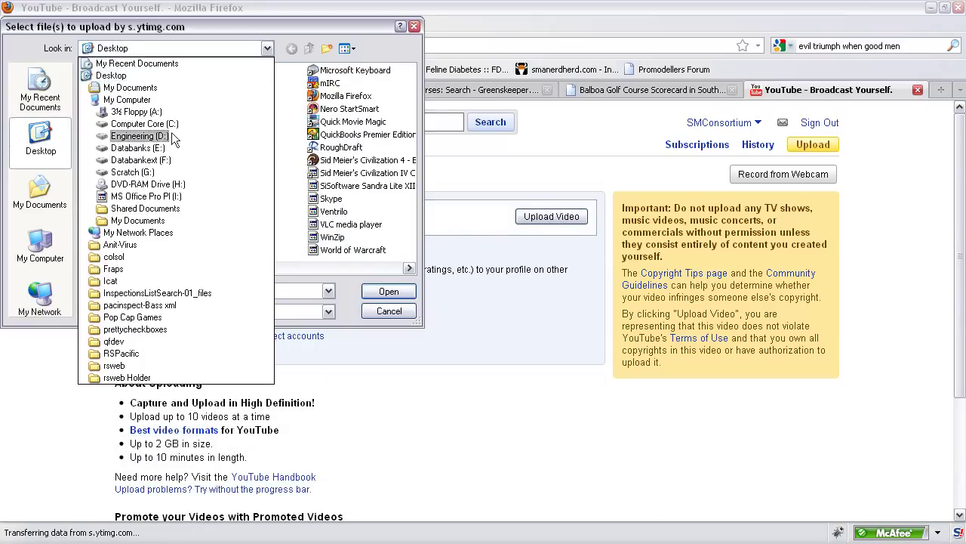
click(151, 98)
- Start uploading airfixhurricane148-002.mp4, then cancel it and return to the channel page
double_click(151, 85)
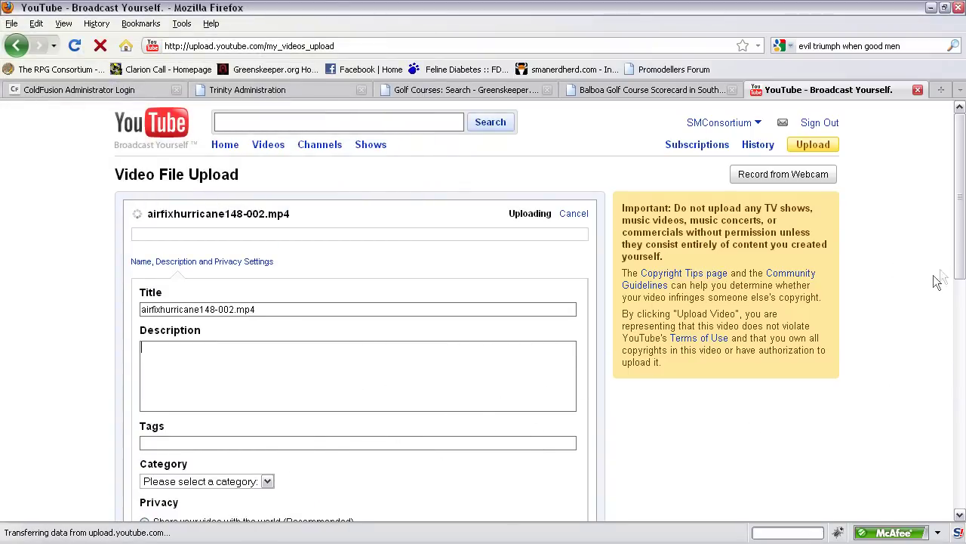
mouse_move(961, 257)
mouse_down()
mouse_move(959, 324)
mouse_move(944, 256)
mouse_up()
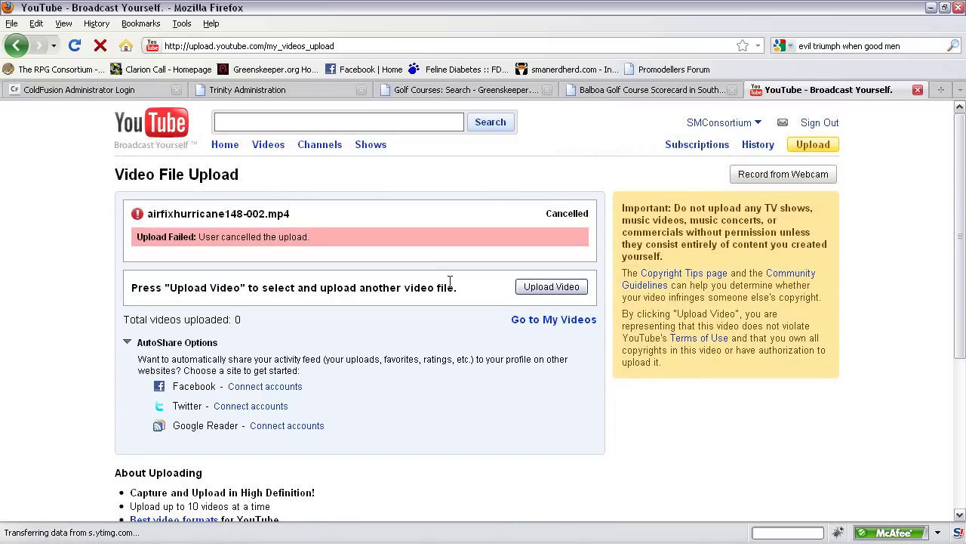
click(714, 123)
- Select the video's share link, then open the 'Build Log #02: Airfix Hawker Hurricane Mk I 1/48' page
scroll(531, 421, down, 5)
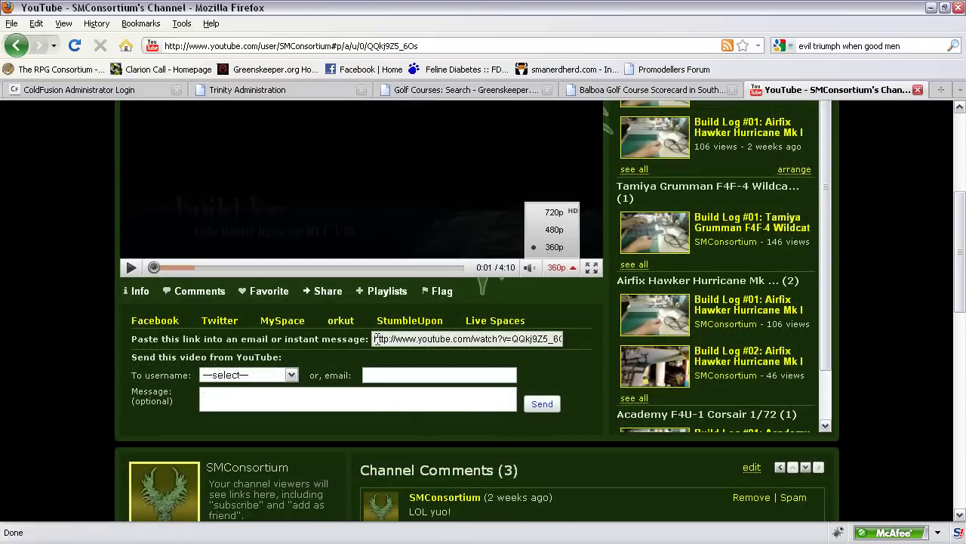
click(378, 338)
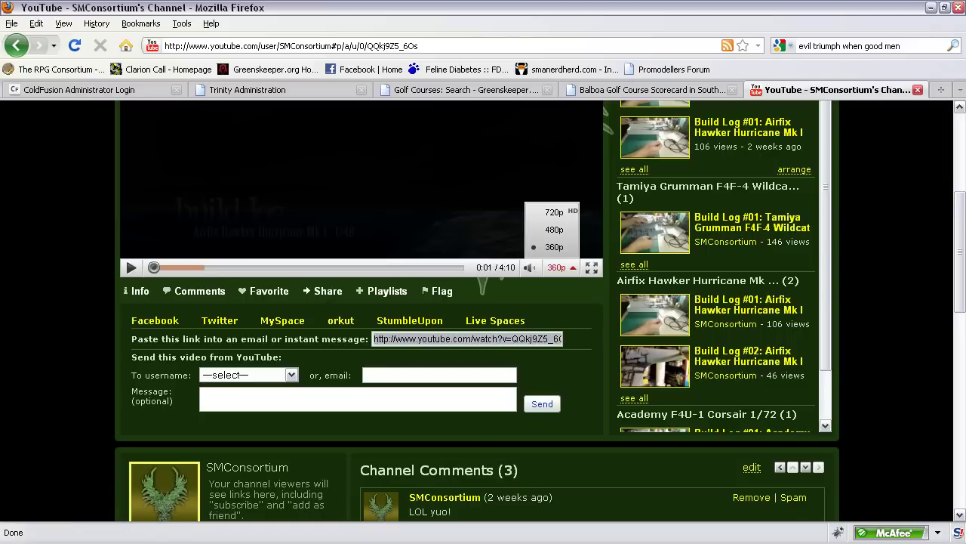
click(552, 305)
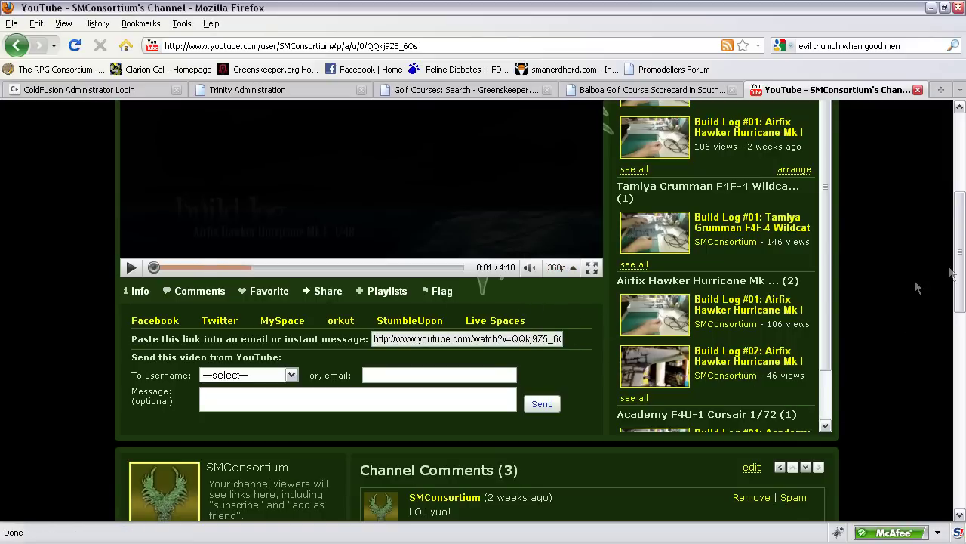
scroll(918, 287, up, 4)
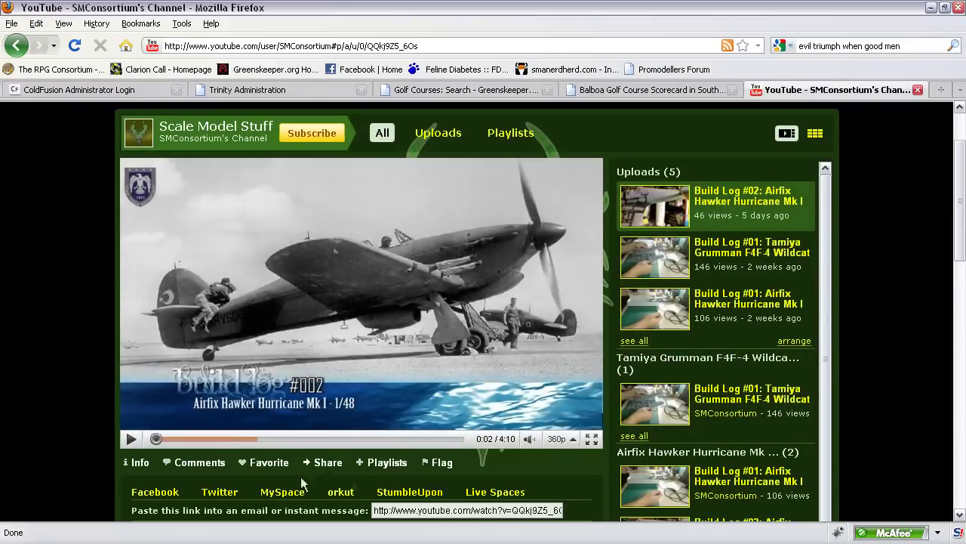
scroll(442, 417, down, 4)
click(388, 312)
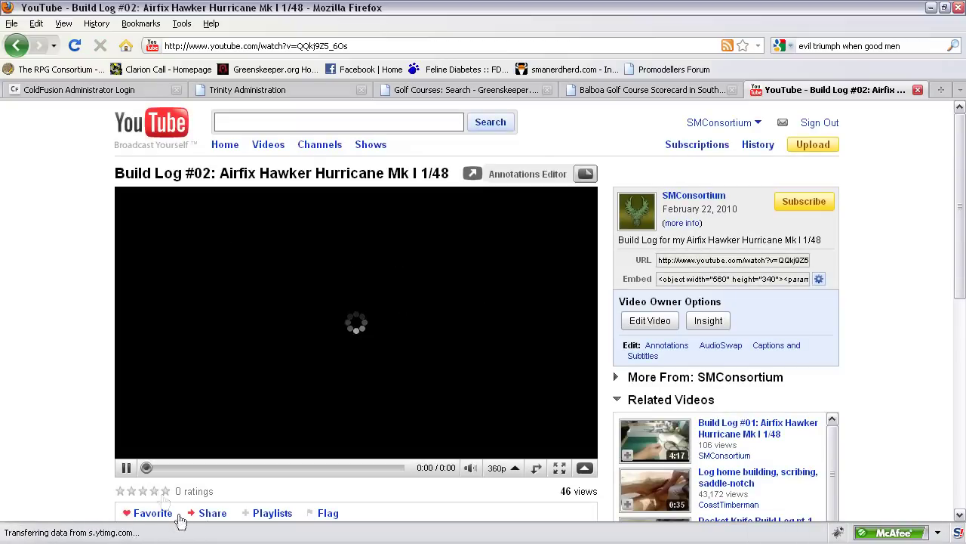
- Pause the video and set the embed to dark blue, Play in HD, at 560x340
click(126, 467)
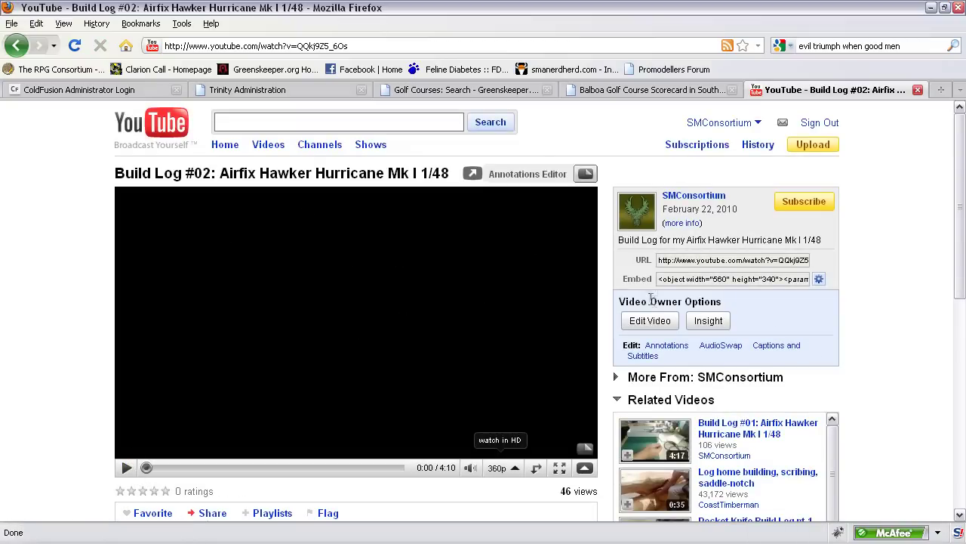
click(819, 278)
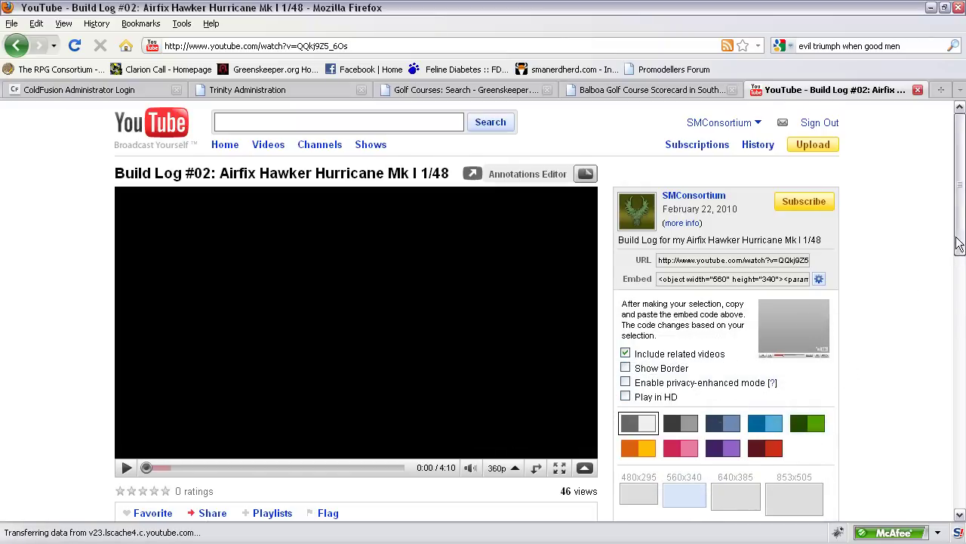
drag(959, 243, 959, 274)
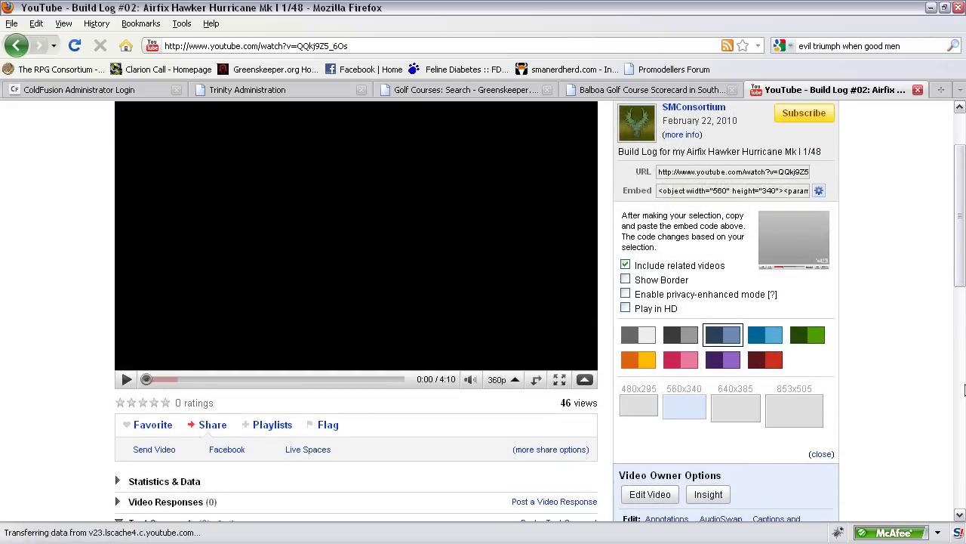
click(626, 308)
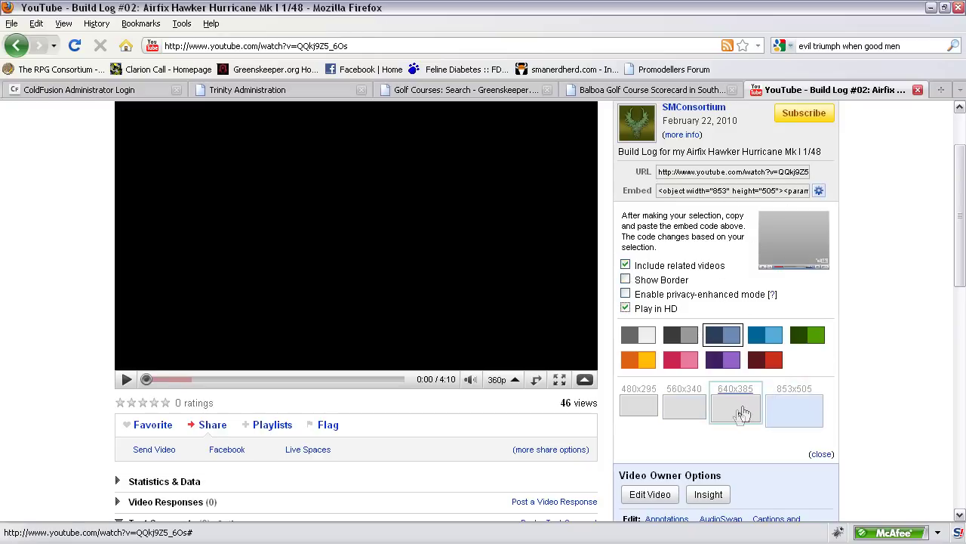
click(687, 411)
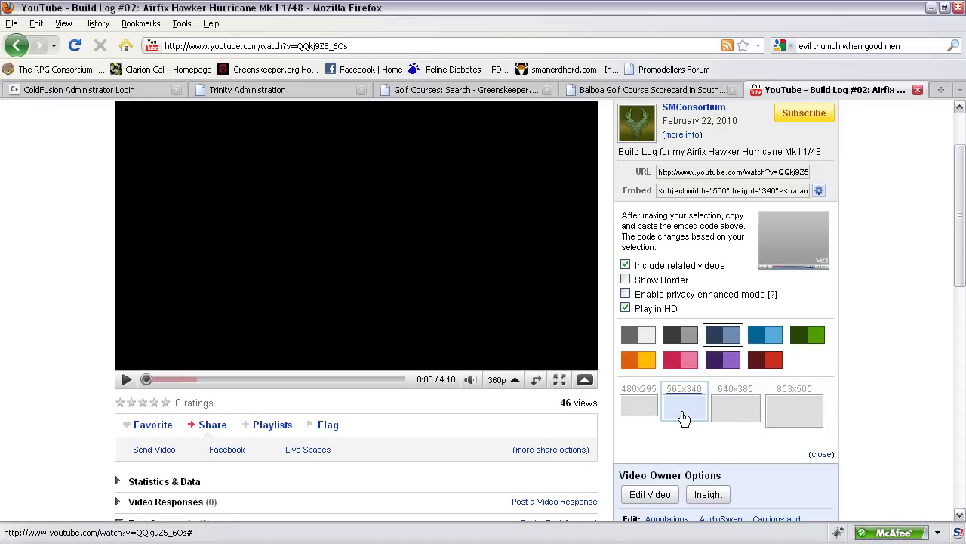
- Select the video's embed code and page address, then go to the Promodellers Forum
click(699, 173)
click(704, 190)
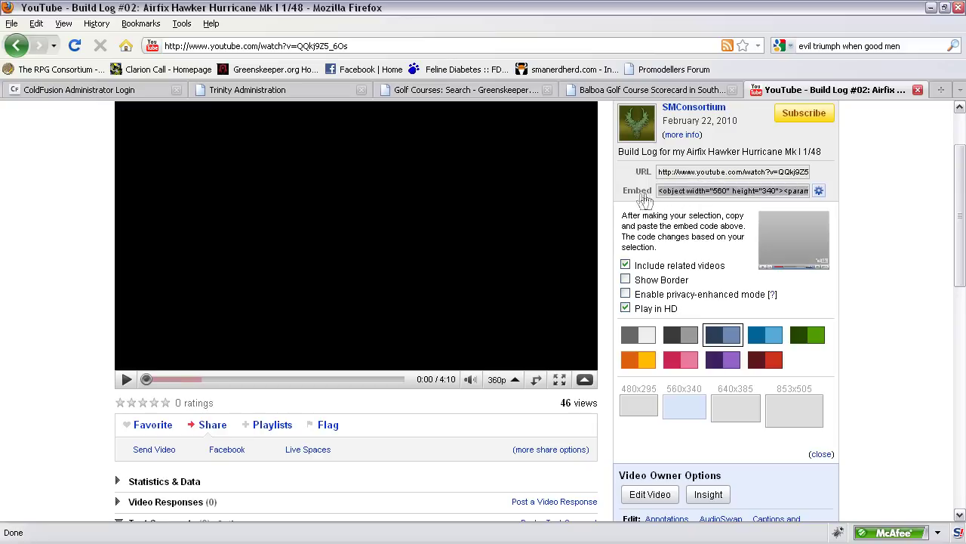
click(563, 45)
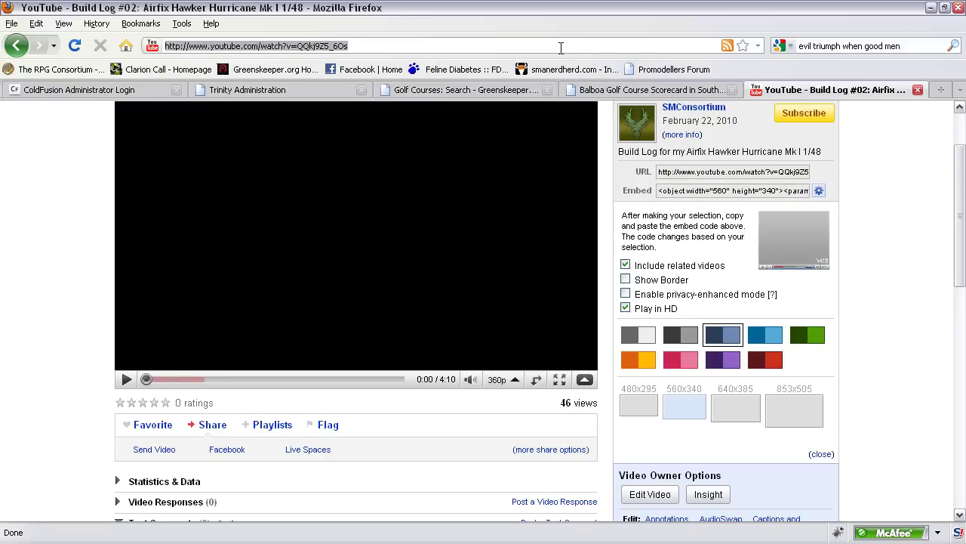
click(613, 69)
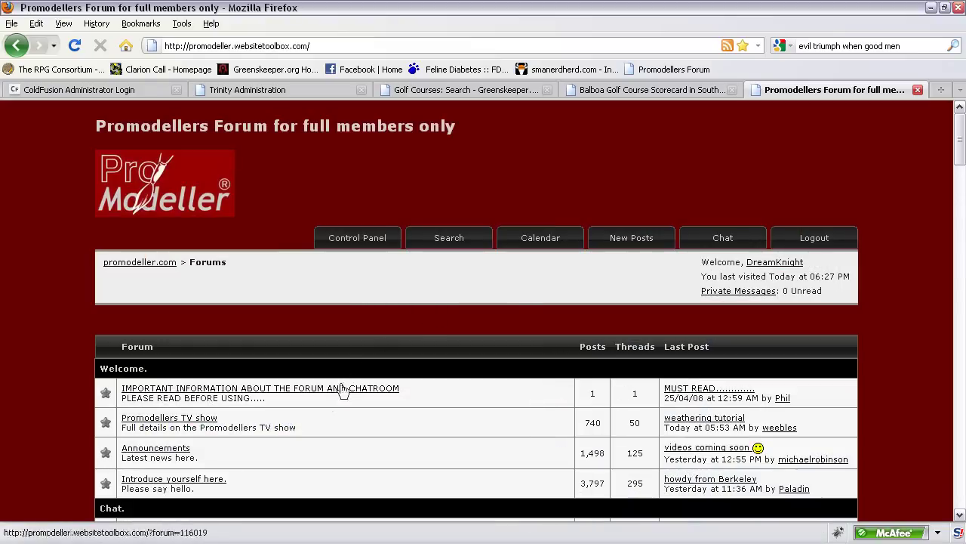
- Start a Promodellers TV show topic titled 'Update Build Log' with a 'Hey, here's the…' greeting
click(177, 420)
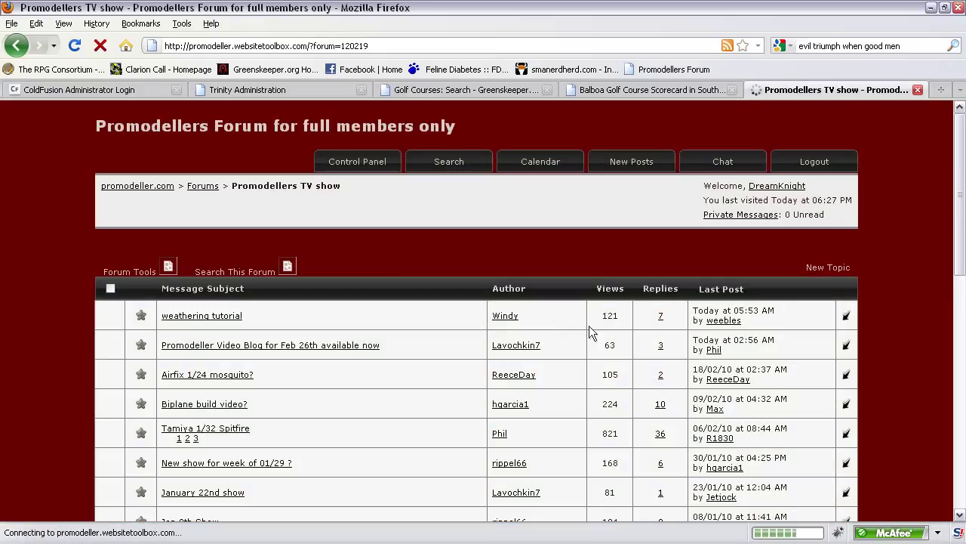
click(841, 273)
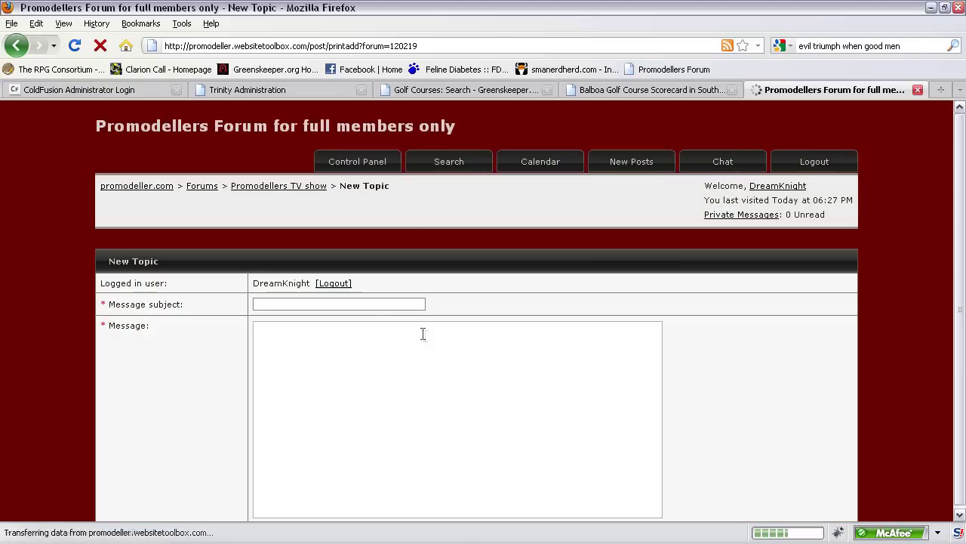
click(342, 303)
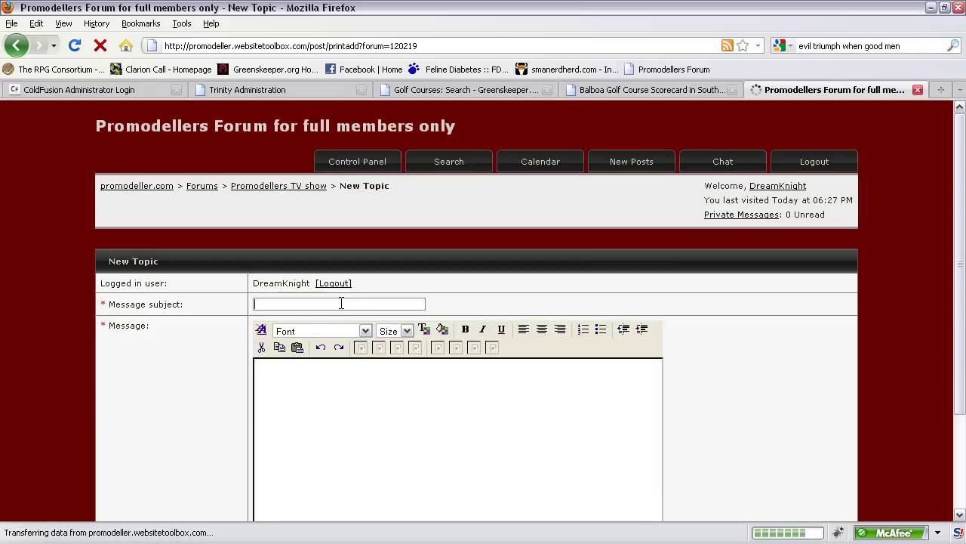
text(?)
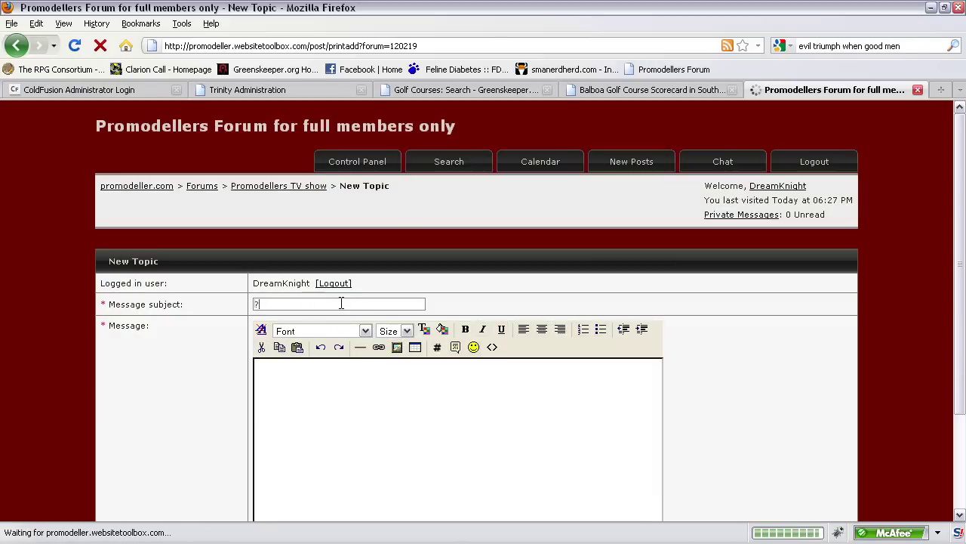
text(Update Build Log)
click(463, 444)
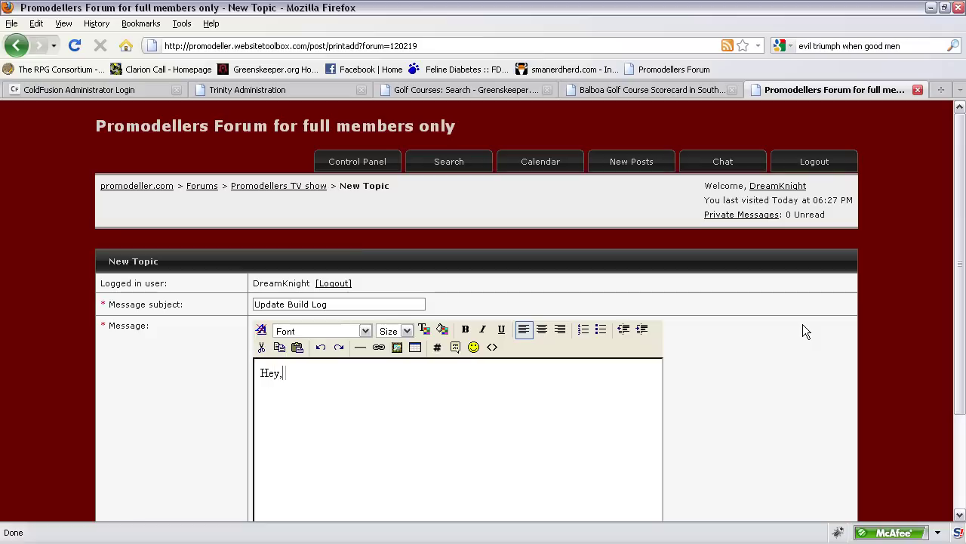
text(Hey, here's the latest:)
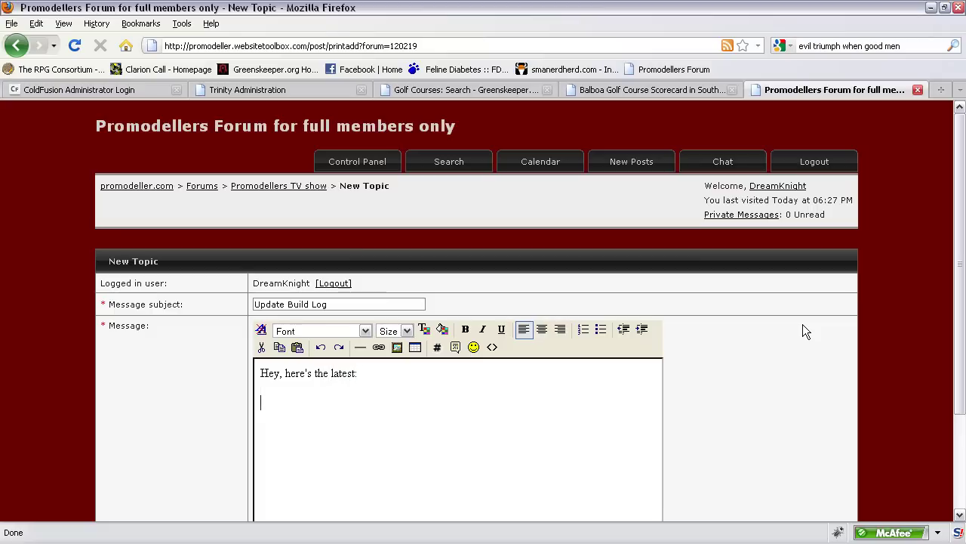
- Paste the YouTube embed code into the HTML source and preview the post
click(493, 348)
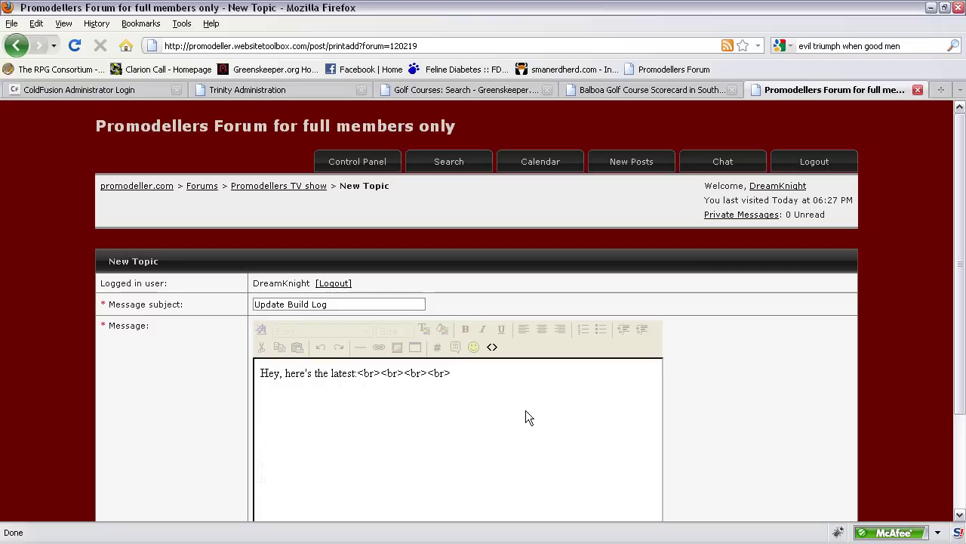
text(<object width="560" height="340"><param name="movie" value="http://www.youtube.com/v/QQkj9Z5_6Os&hl=en_US&fs=1&color1=0x2b405b&color2=0x6b8ab6&hd=1"></param><param name="allowFullScreen" value="true"></param><param name="allowscriptaccess" value="always"></param><embed src="http://www.youtube.com/v/QQkj9Z5_6Os&hl=en_US&fs=1&color1=0x2b405b&color2=0x6b8ab6&hd=1" type="application/x-shockwave-flash" allowscriptaccess="always" allowfullscreen="true" width="560" height="340"></embed></object>)
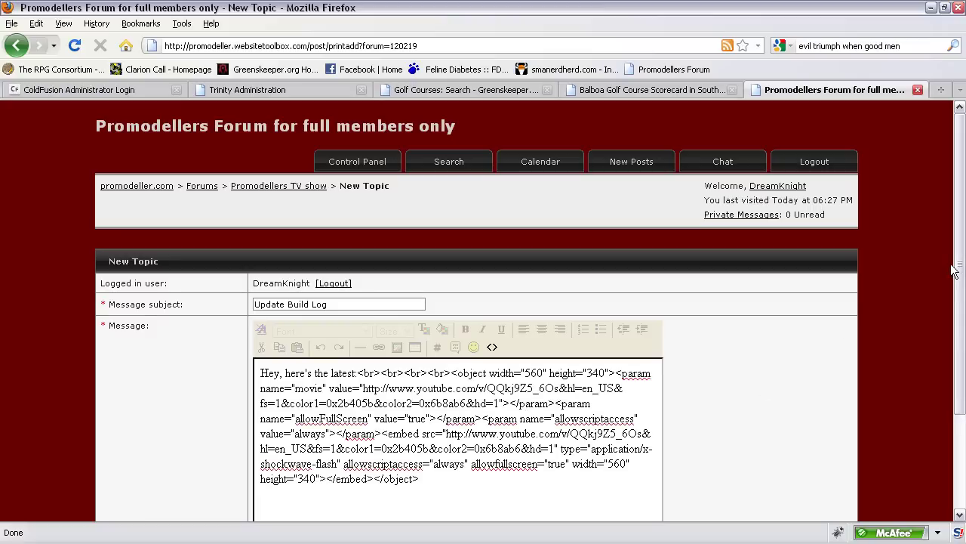
scroll(941, 359, down, 3)
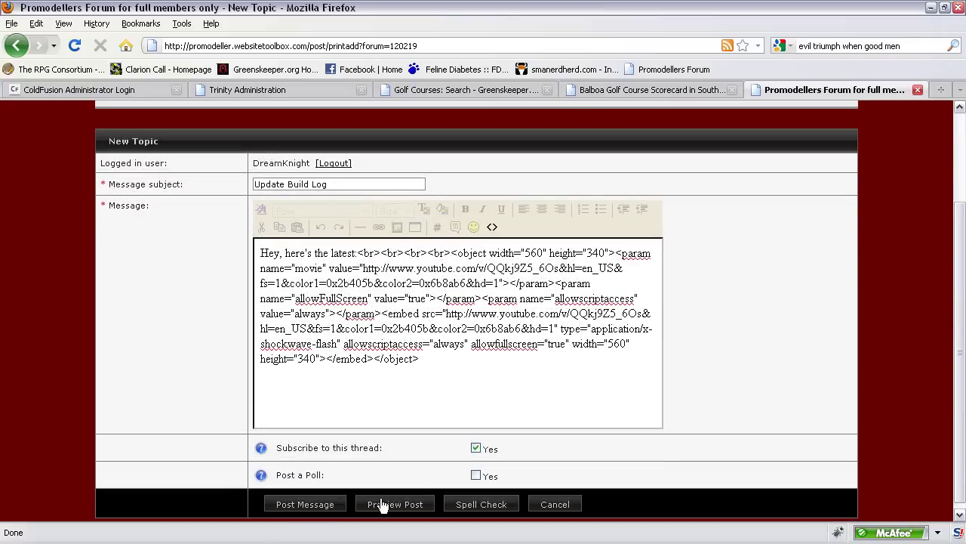
click(382, 505)
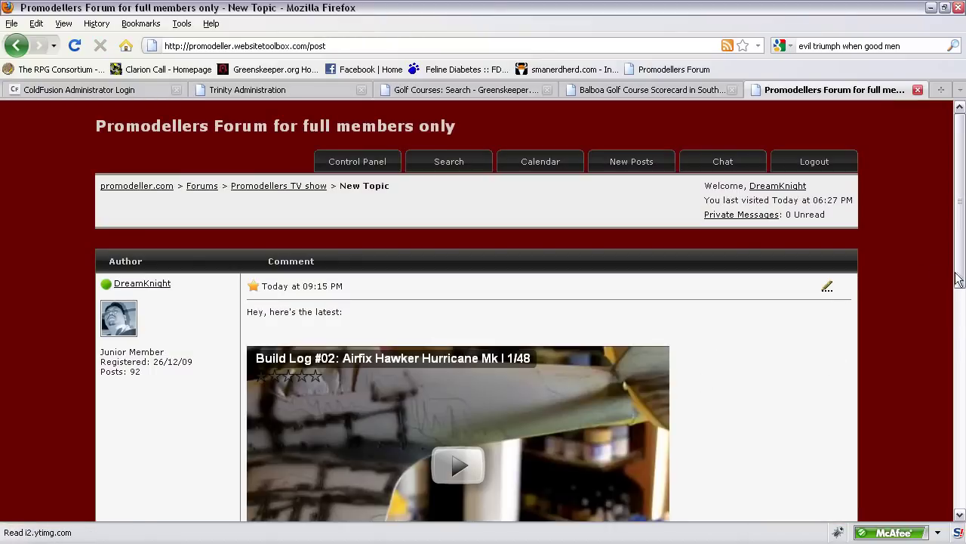
drag(953, 280, 952, 344)
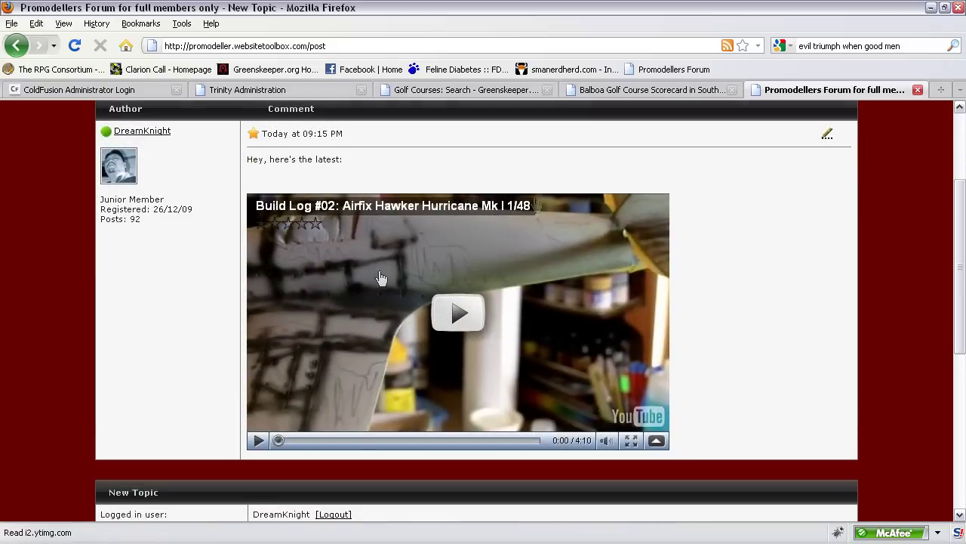
click(573, 68)
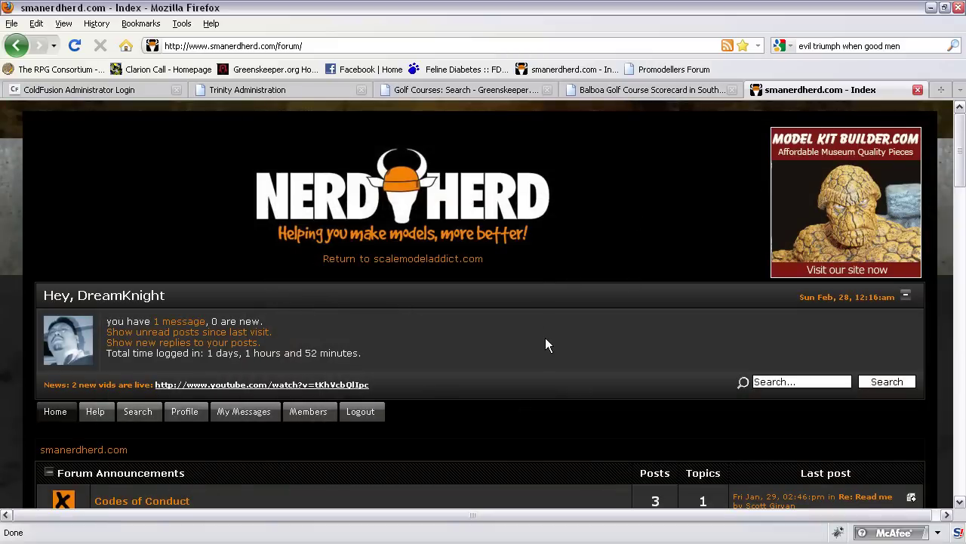
- Open a new topic in It's a bird, it's a plane..., subject 'Update on my build Log', with empty YouTube tags
scroll(545, 345, down, 8)
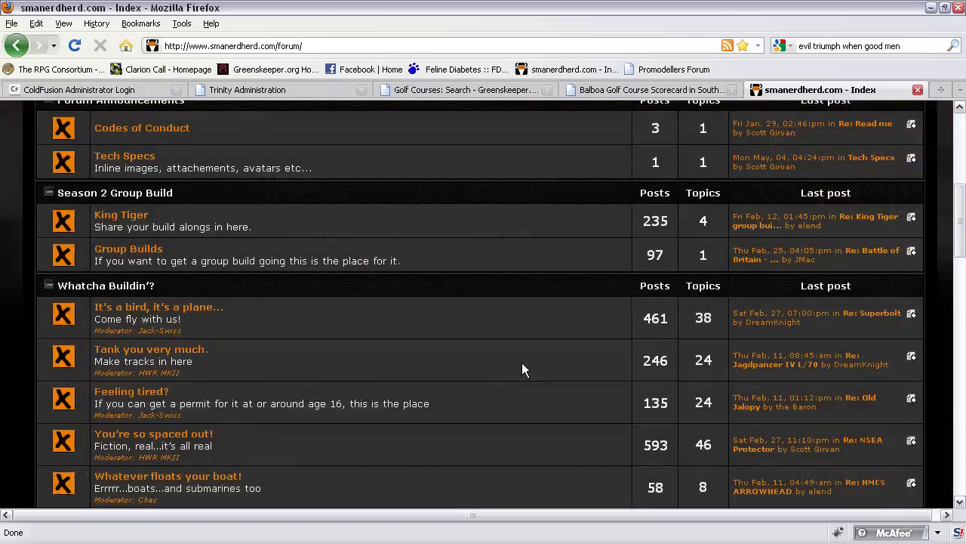
scroll(522, 362, down, 8)
scroll(302, 329, up, 8)
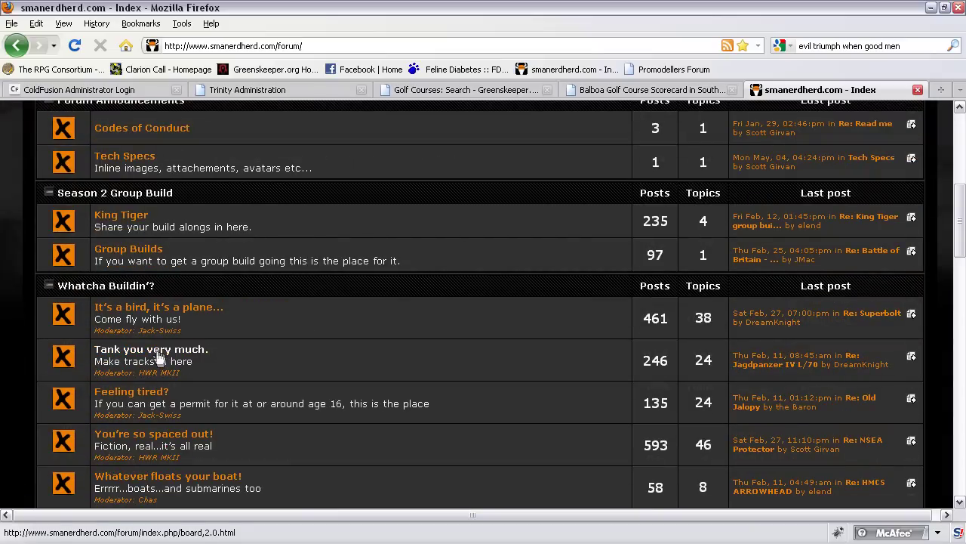
click(155, 310)
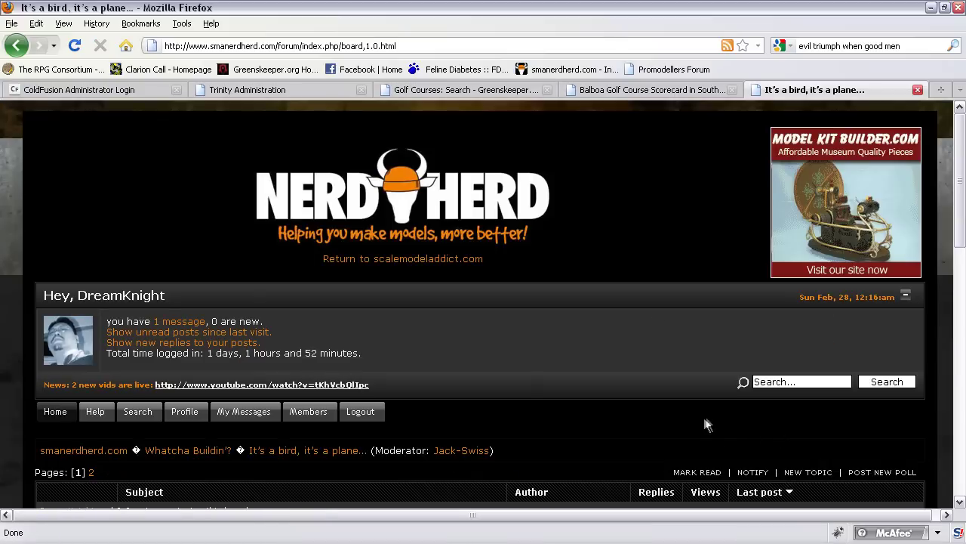
click(819, 473)
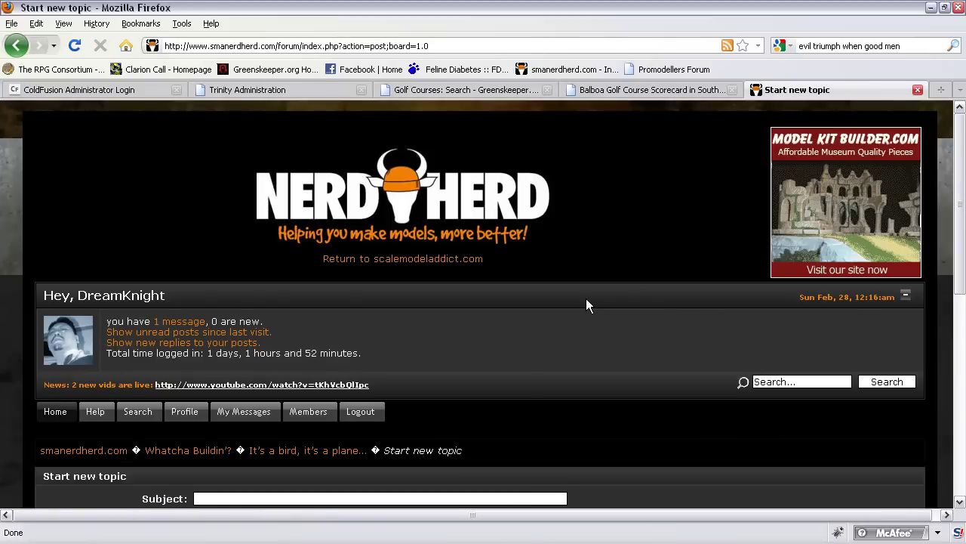
scroll(586, 298, down, 5)
click(392, 122)
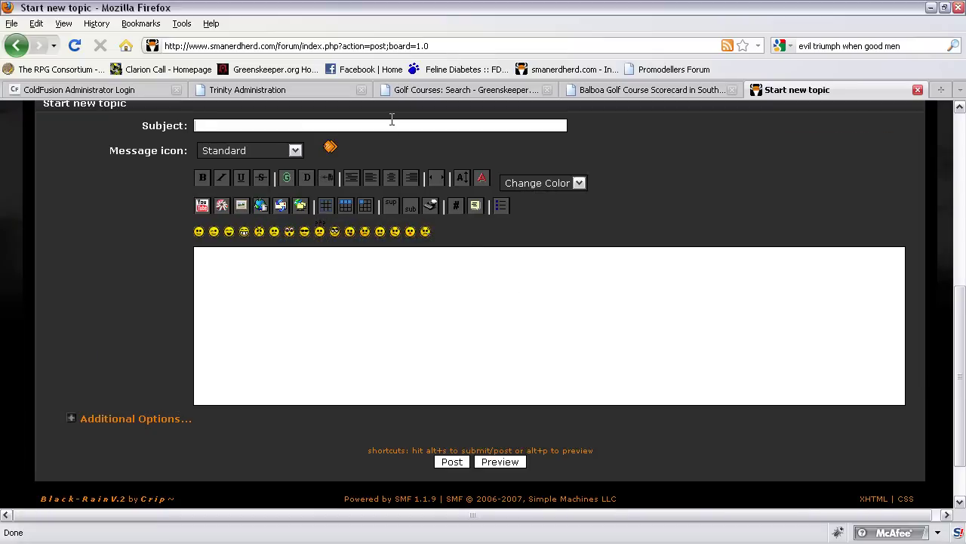
text(Update on my build Log)
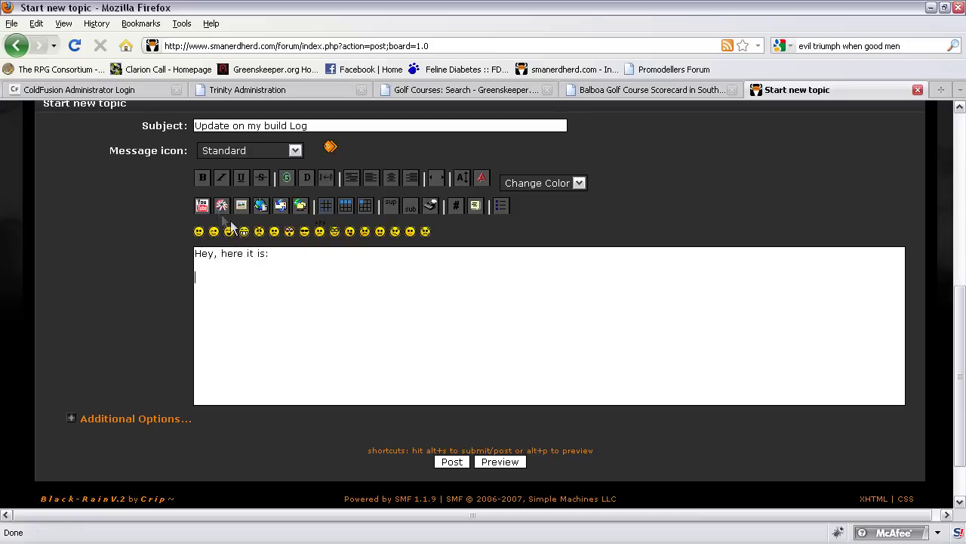
click(202, 207)
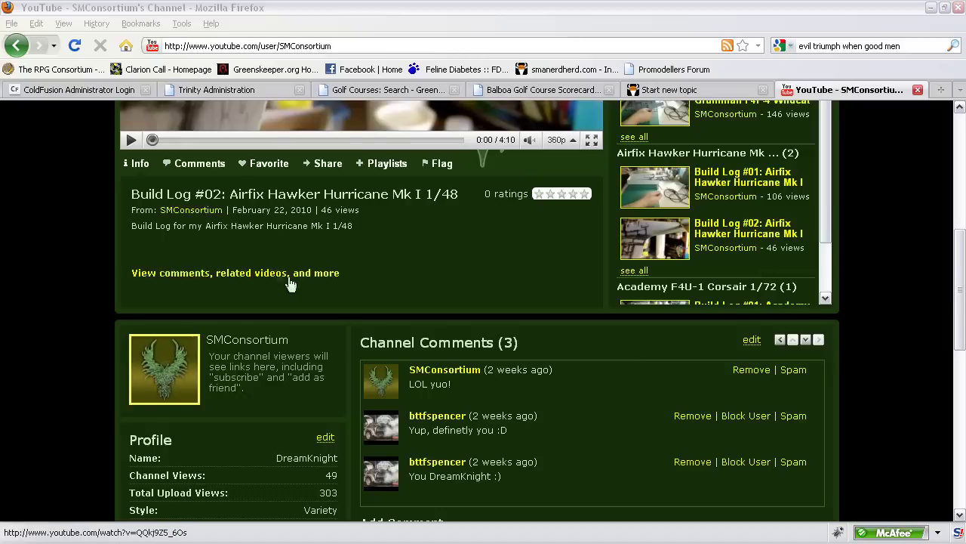
- Paste the Hurricane video's share link between the Nerd Herd post's youtube tags and preview it
click(314, 164)
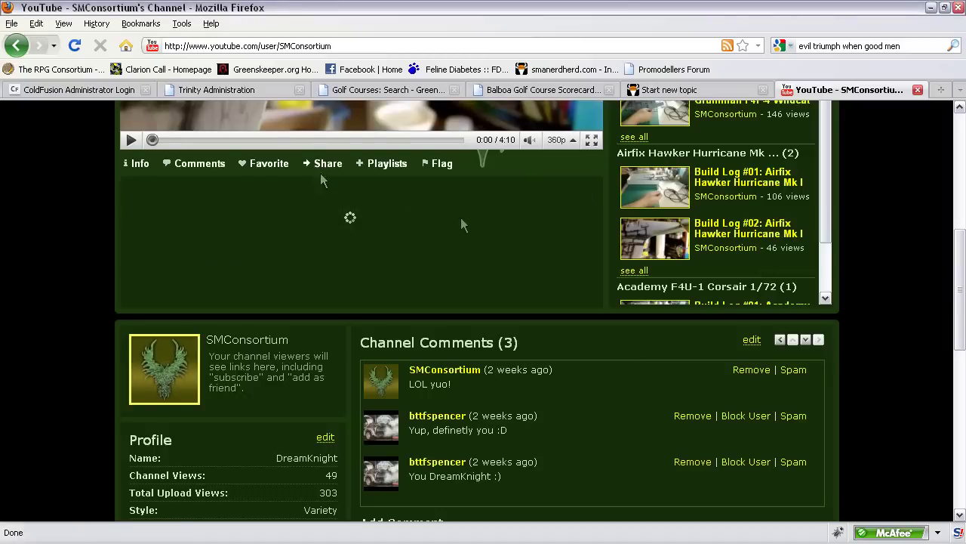
click(415, 209)
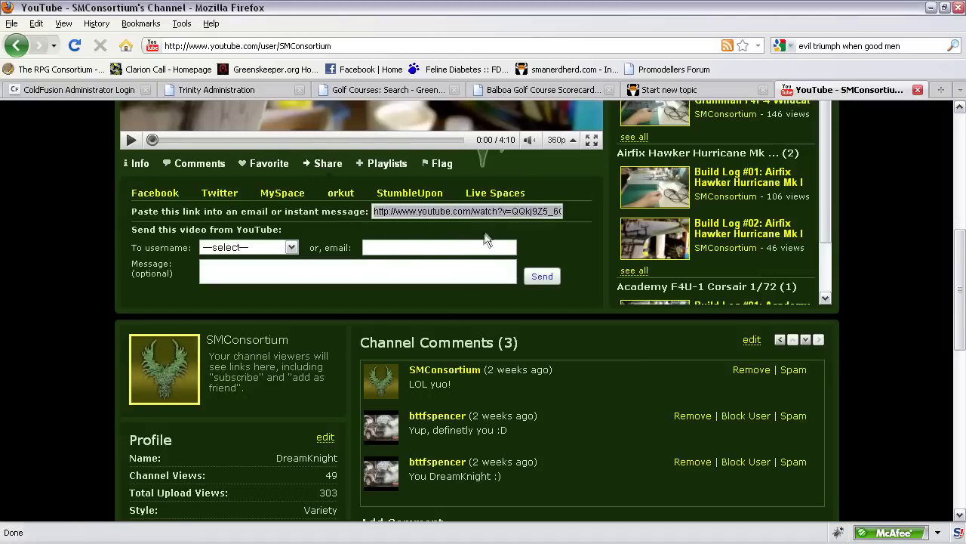
click(713, 93)
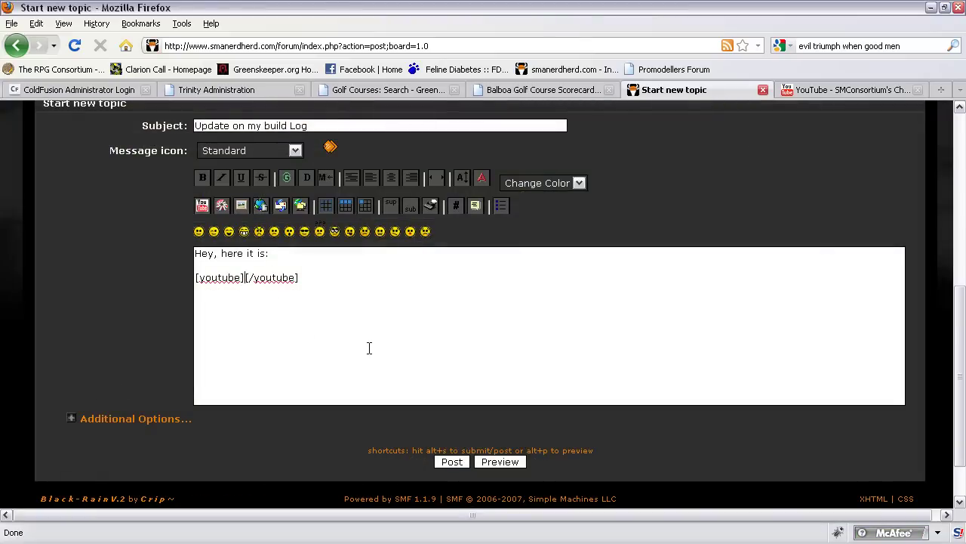
text(http://www.youtube.com/watch?v=QQkj9Z5_6Os)
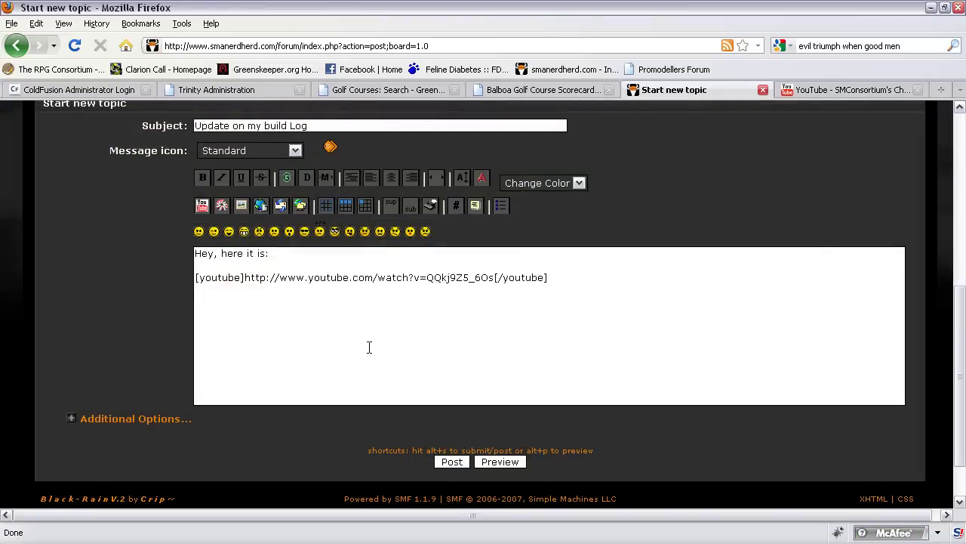
click(519, 461)
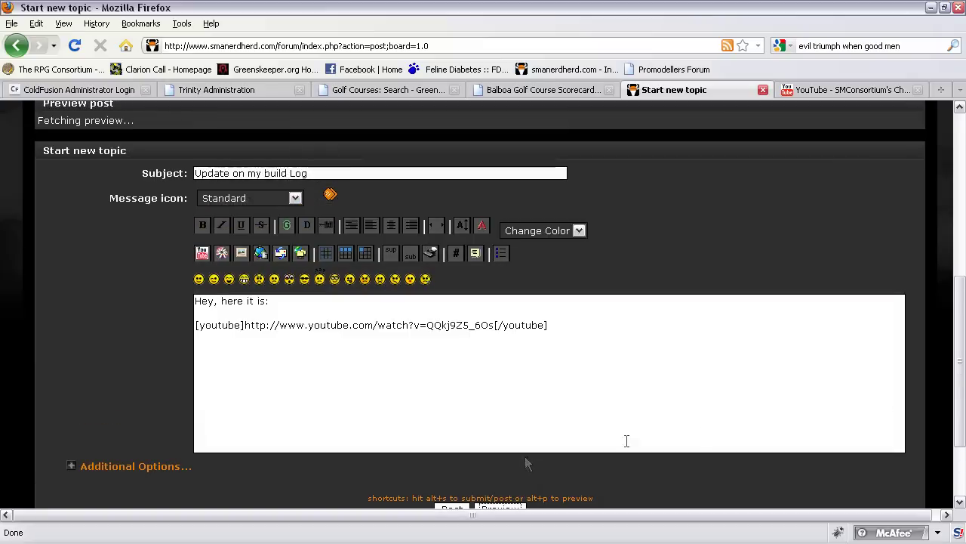